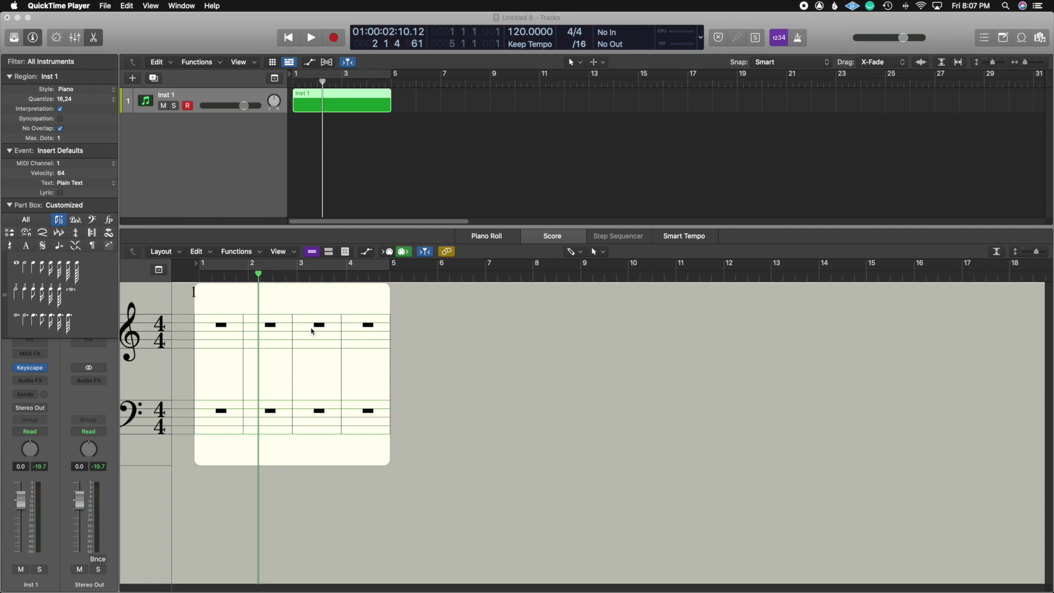
Step: Insert the quarter notes F3, G3, A3 and B-flat 3 on the four beats of measure 1 in the treble staff
click(313, 331)
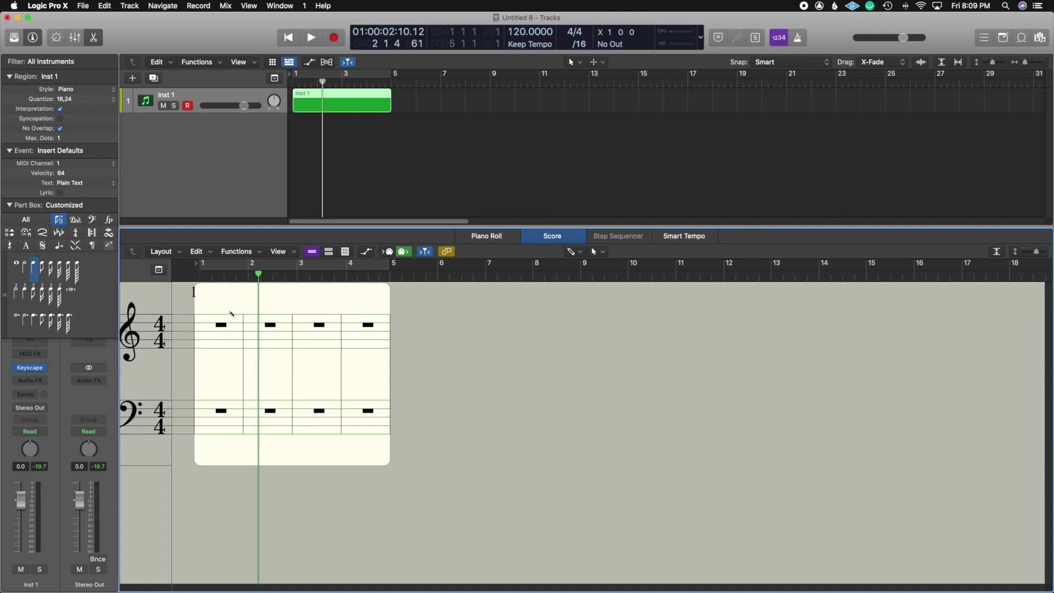
click(207, 345)
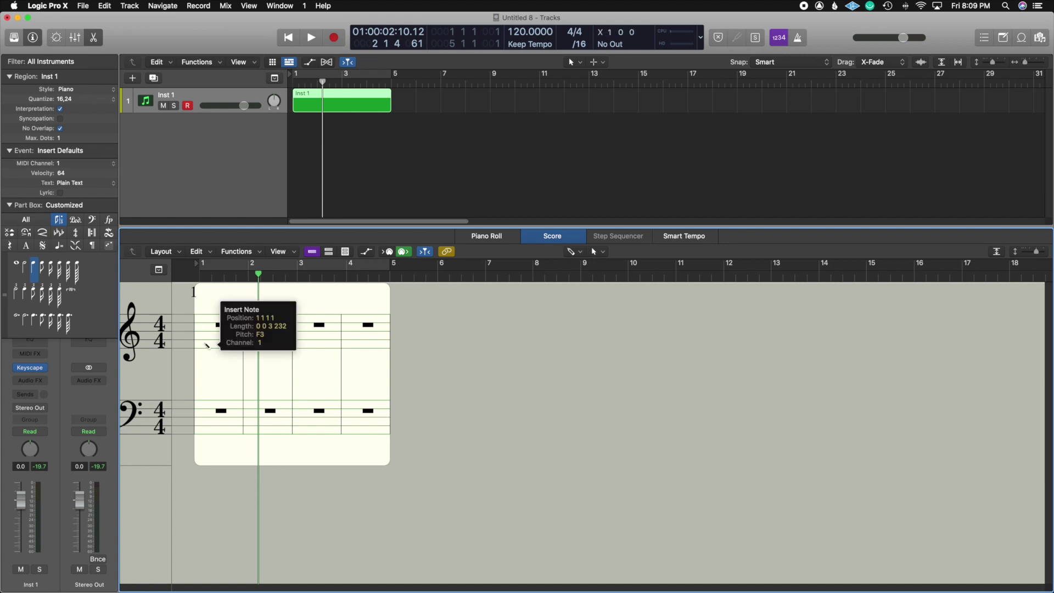
click(242, 343)
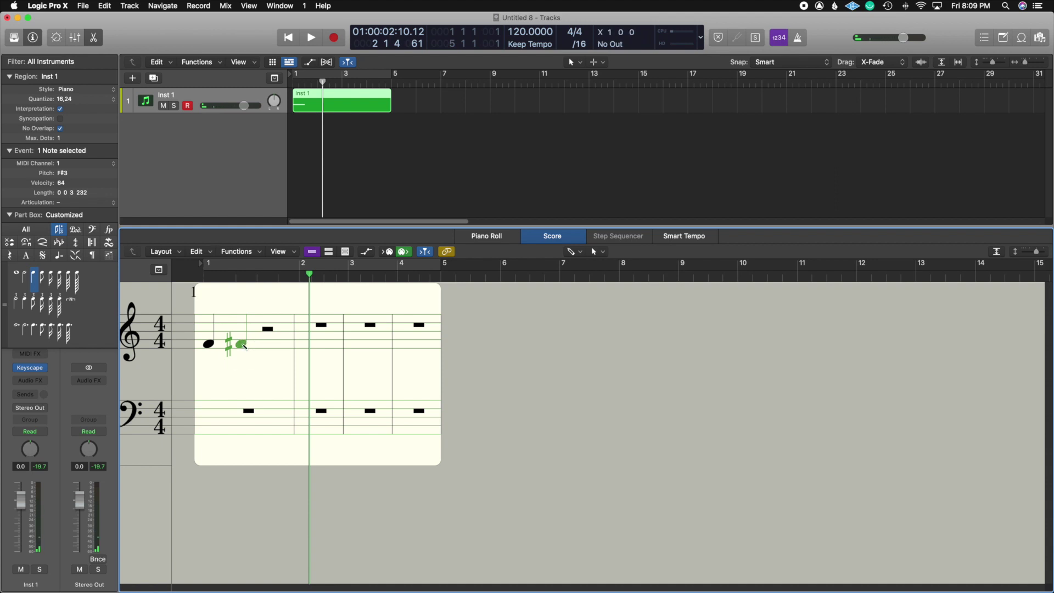
drag(244, 344, 244, 340)
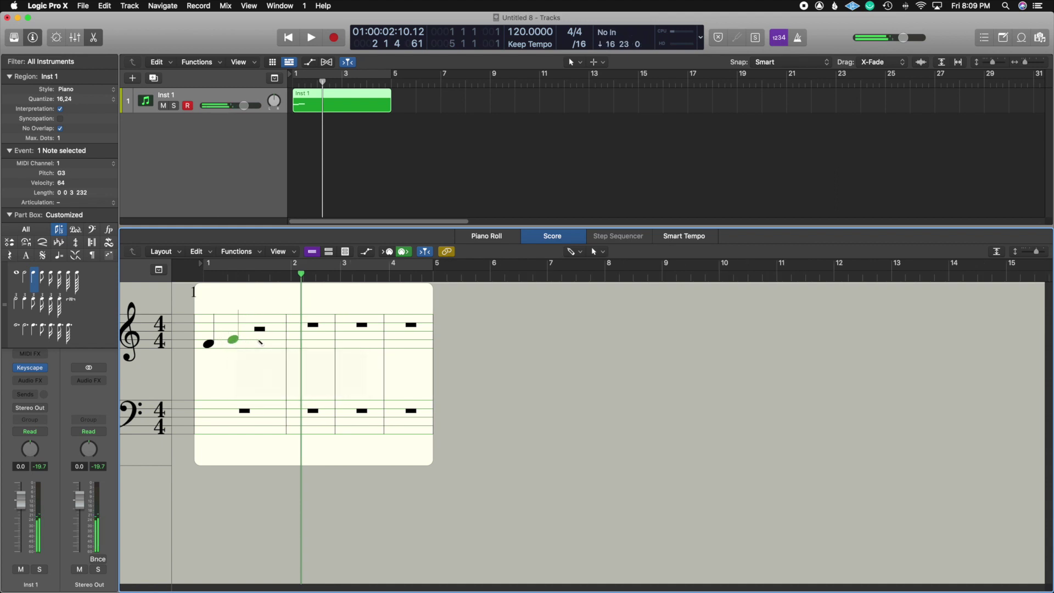
click(255, 333)
click(276, 330)
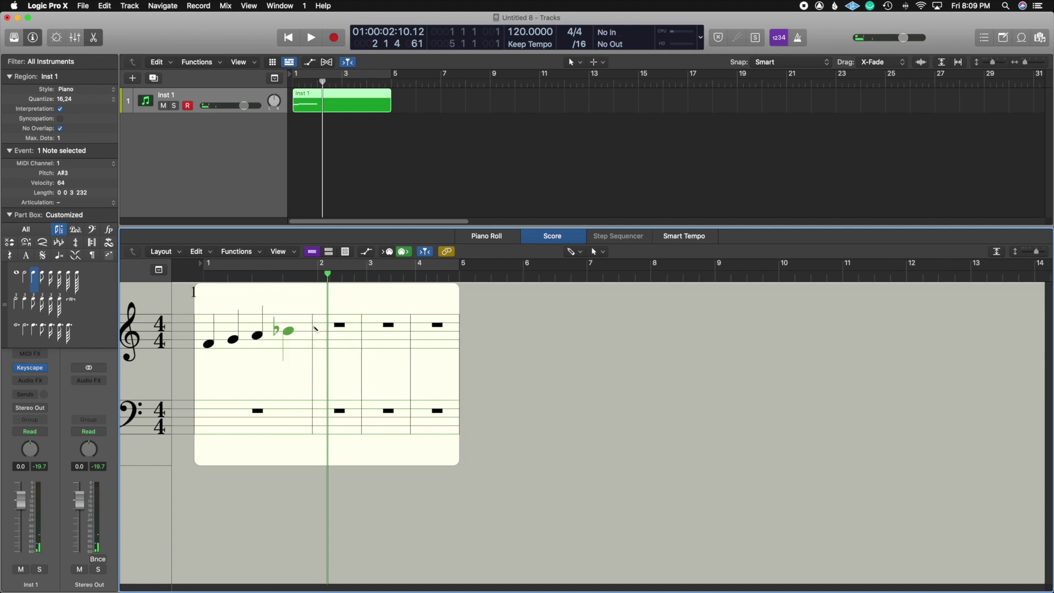
Step: Fill measure 2 of the treble staff with descending quarter notes B-flat 3, A3, G3 and F3, correcting any wrong pitches
click(327, 330)
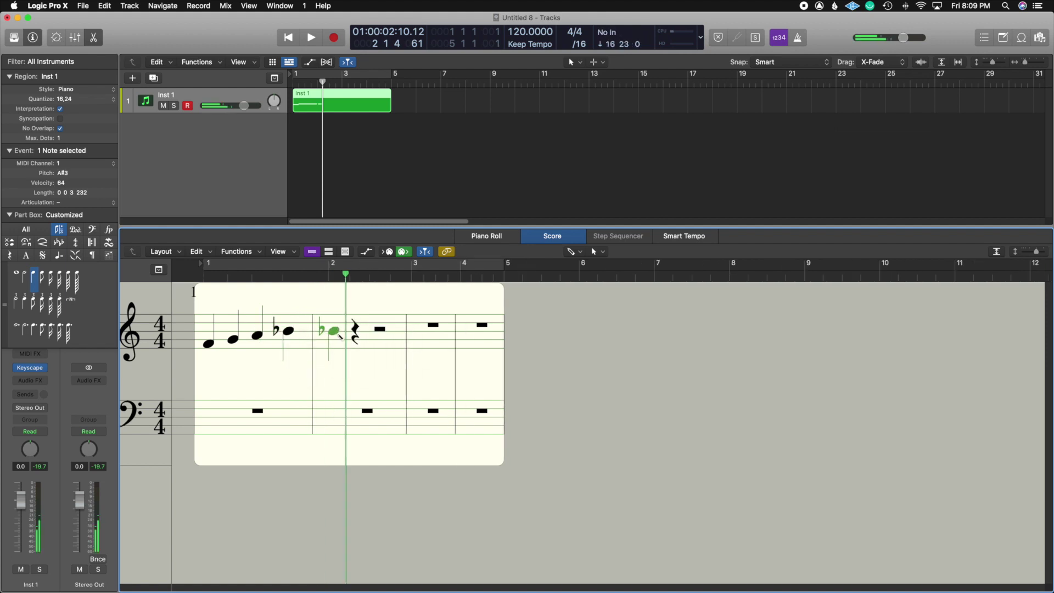
click(353, 335)
click(384, 344)
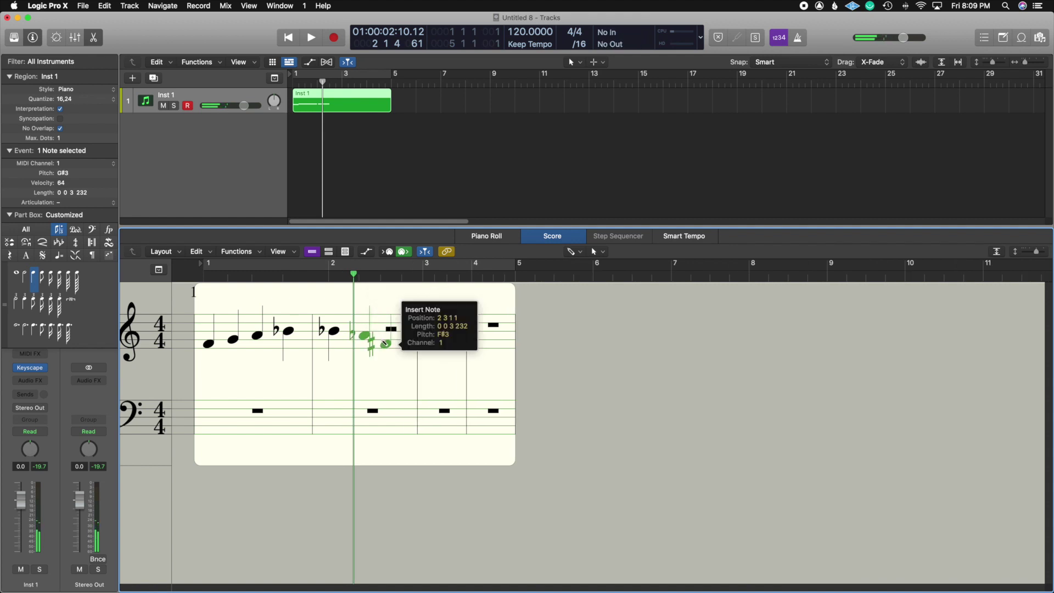
click(415, 346)
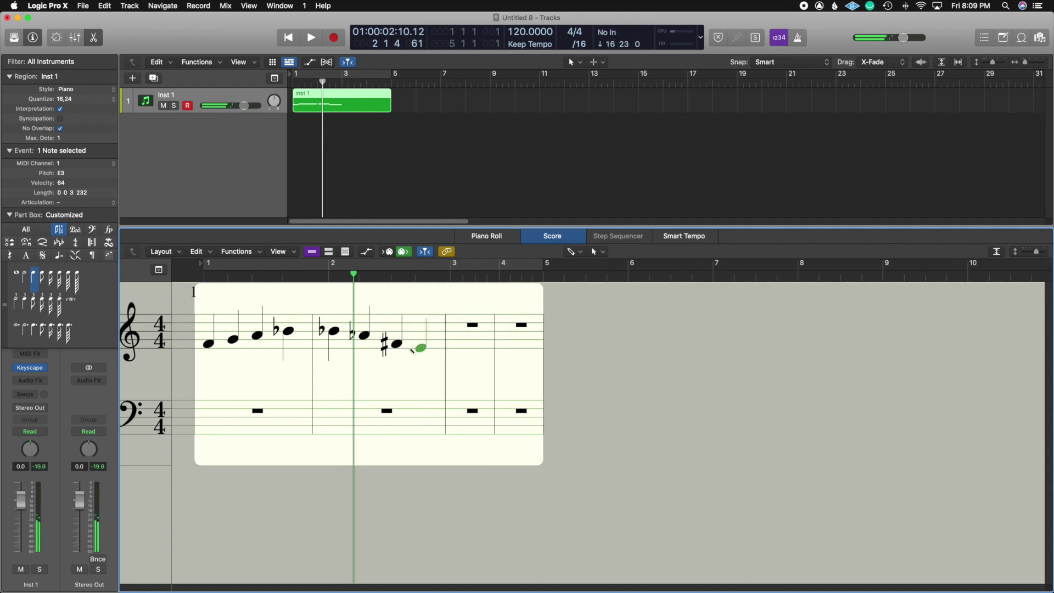
drag(419, 347, 366, 334)
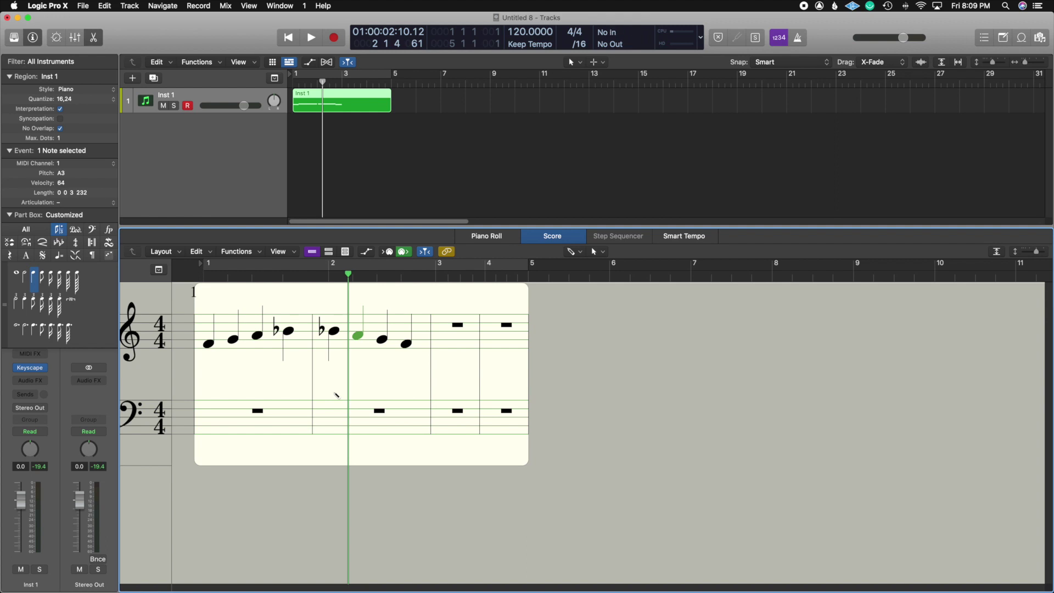
Step: Apply the F major key signature at the start of the score
click(61, 244)
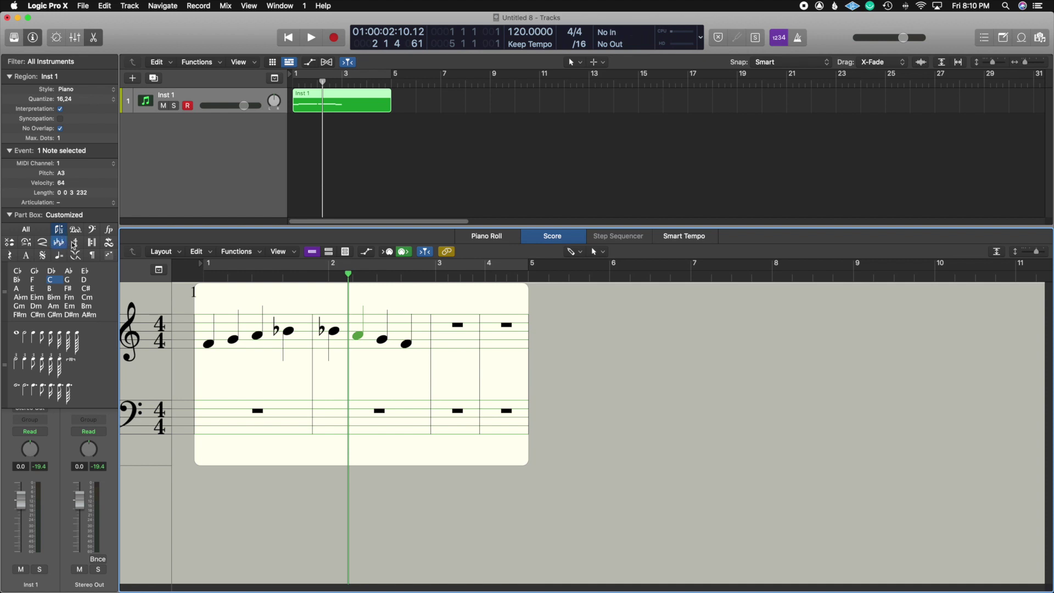
click(33, 283)
click(210, 331)
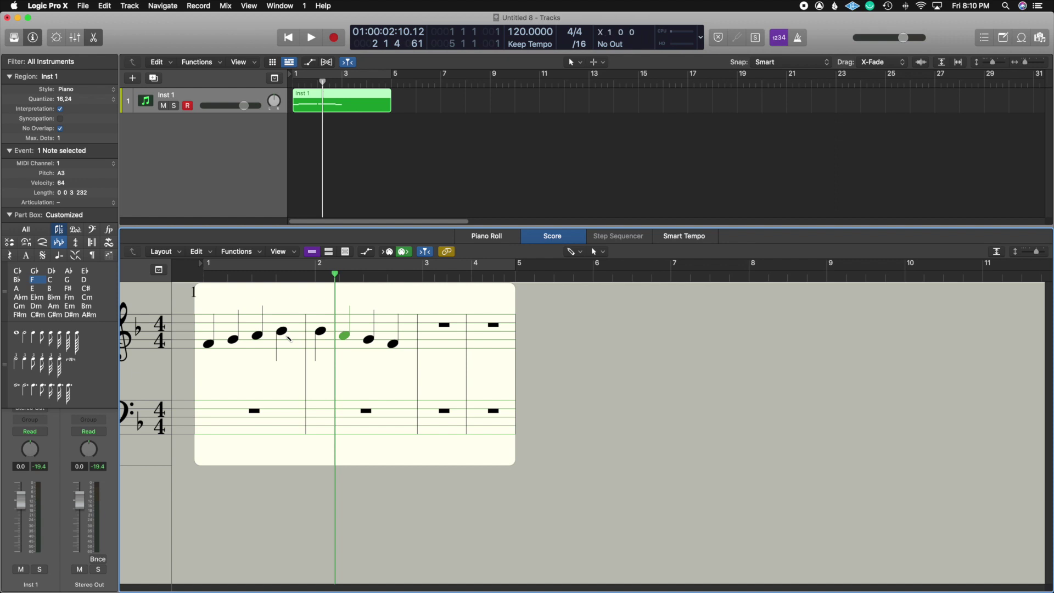
Step: Switch the key signature to C major for comparison and return it to F major
click(50, 279)
click(222, 328)
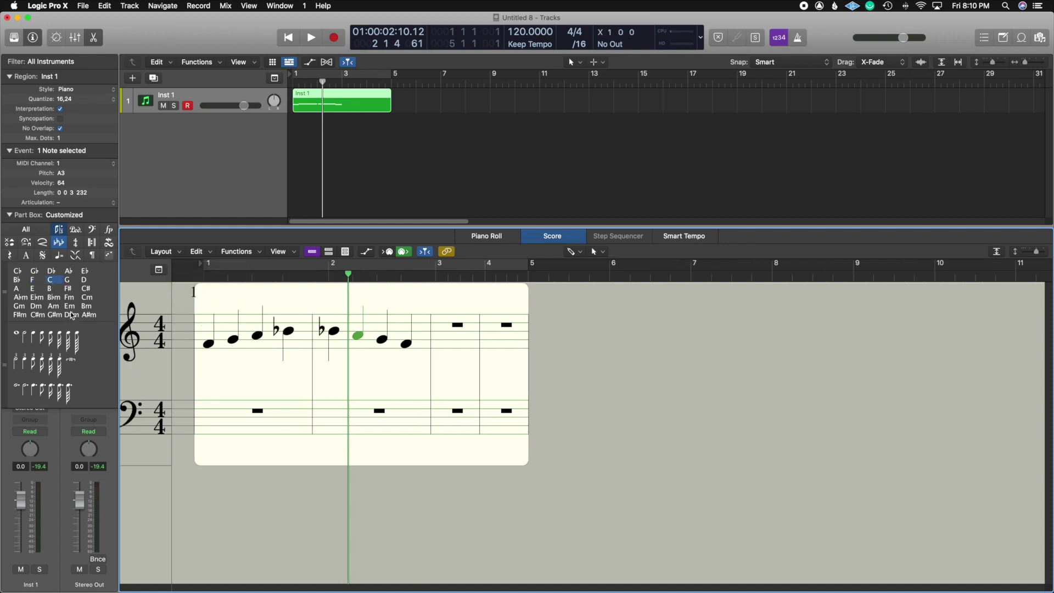
click(34, 280)
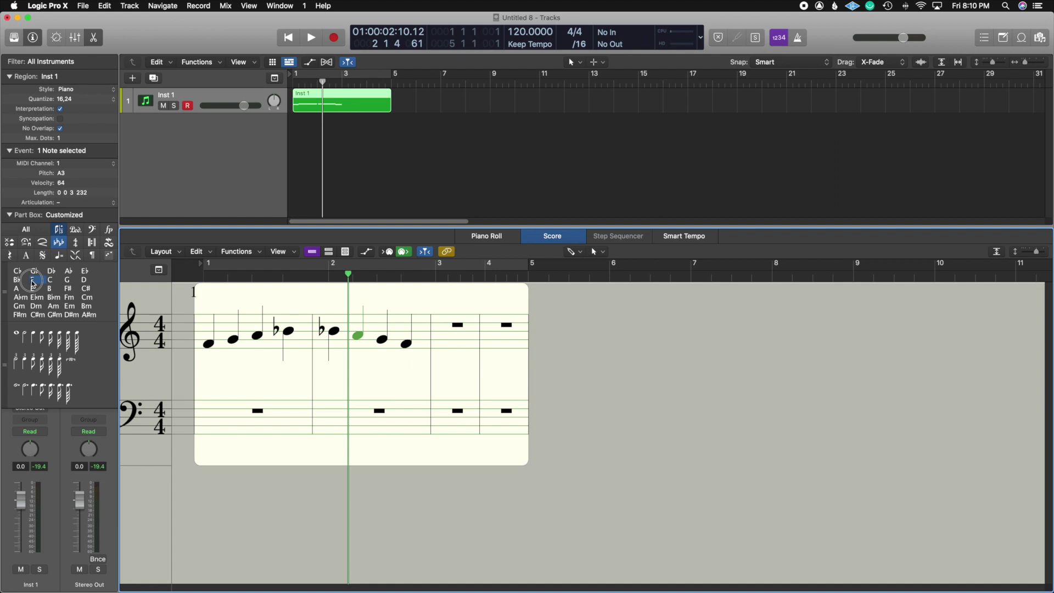
click(201, 328)
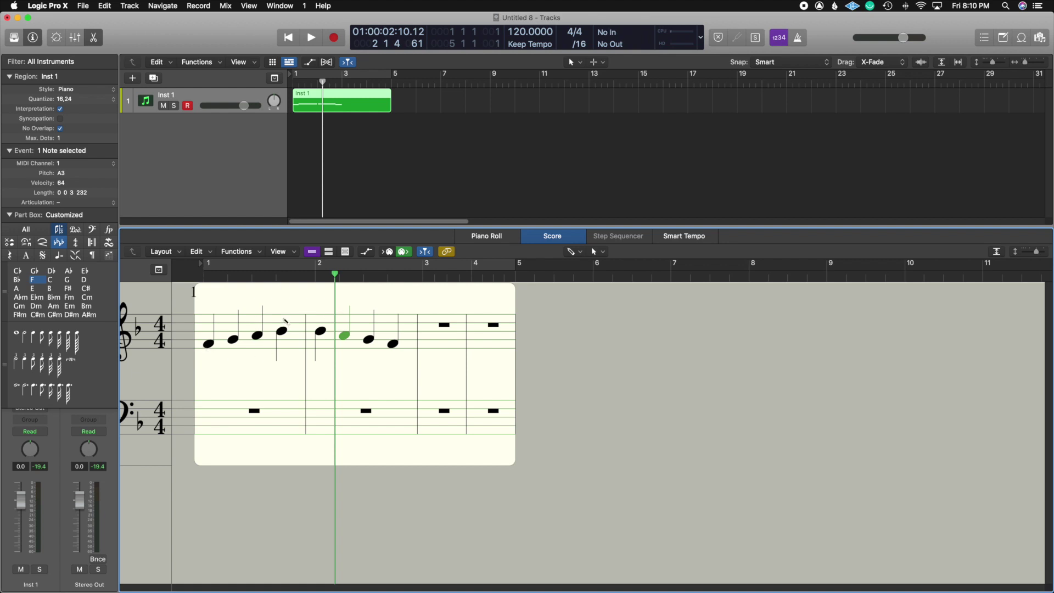
Step: Try to stretch and reshape an upward-arching slur so that it runs beneath the four notes of measure 1
click(44, 242)
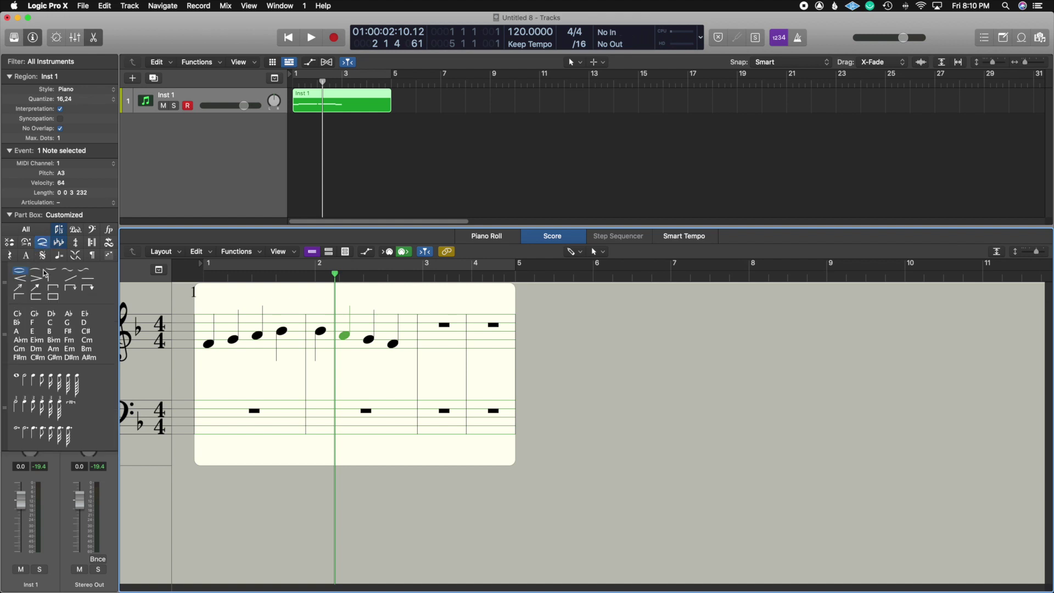
click(35, 273)
click(53, 269)
click(36, 271)
click(130, 317)
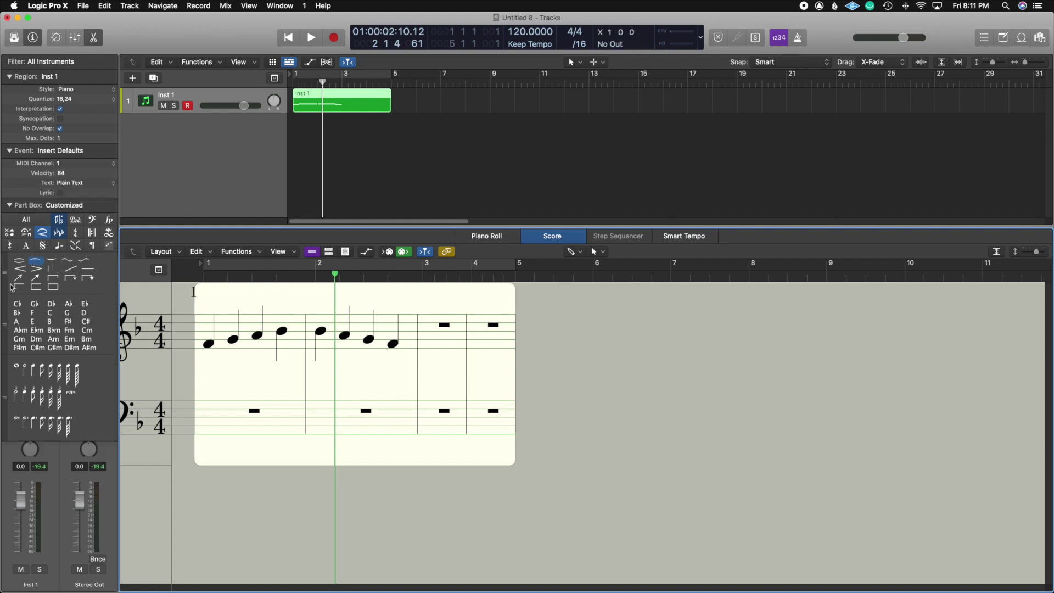
click(208, 360)
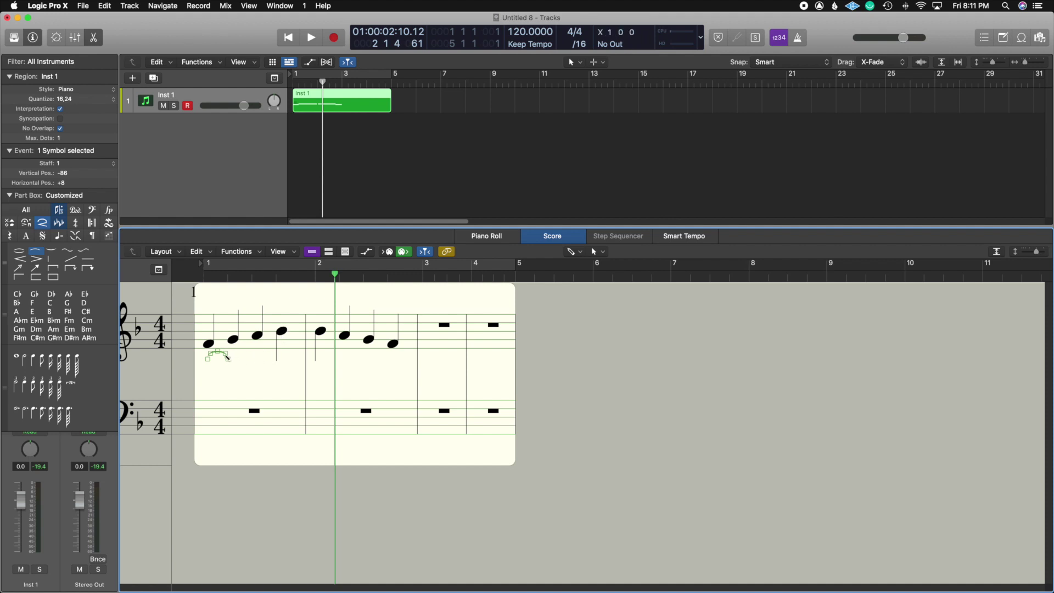
drag(227, 357, 242, 359)
key(Delete)
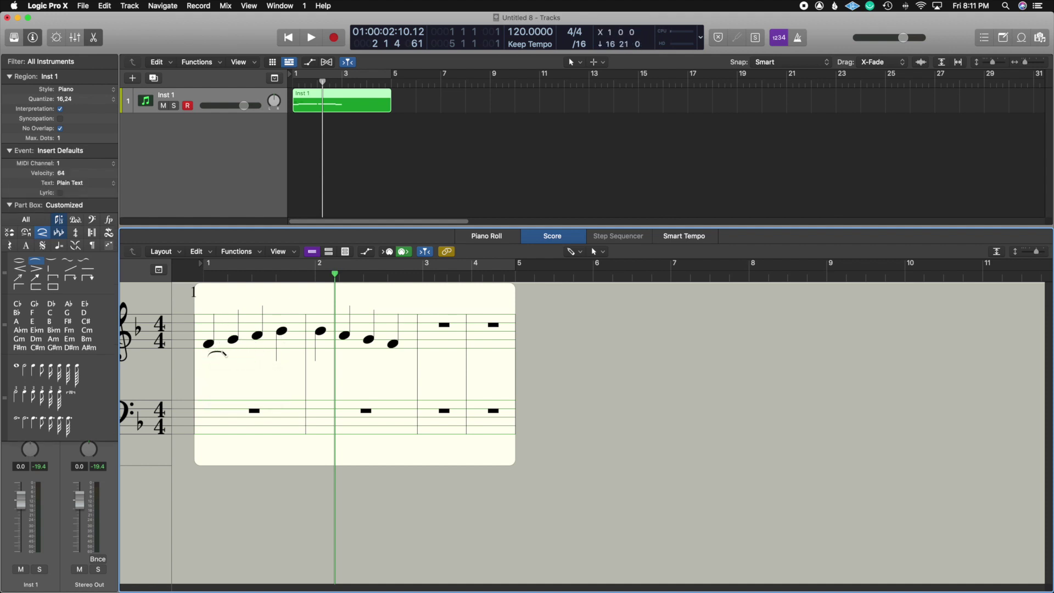
click(224, 358)
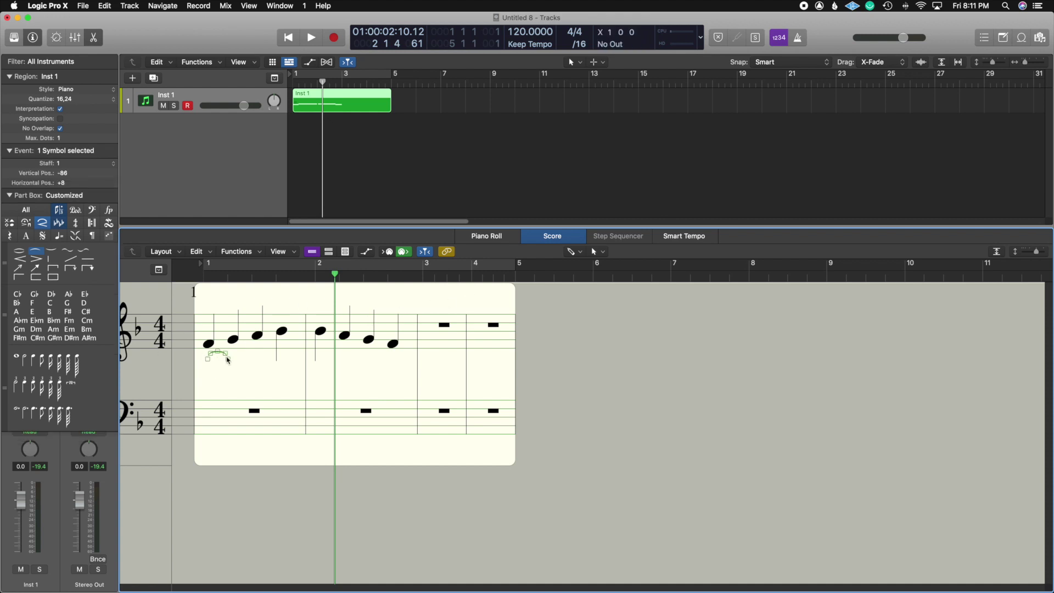
mouse_move(228, 361)
mouse_down()
mouse_move(286, 344)
mouse_move(251, 364)
mouse_move(208, 353)
mouse_up()
click(284, 372)
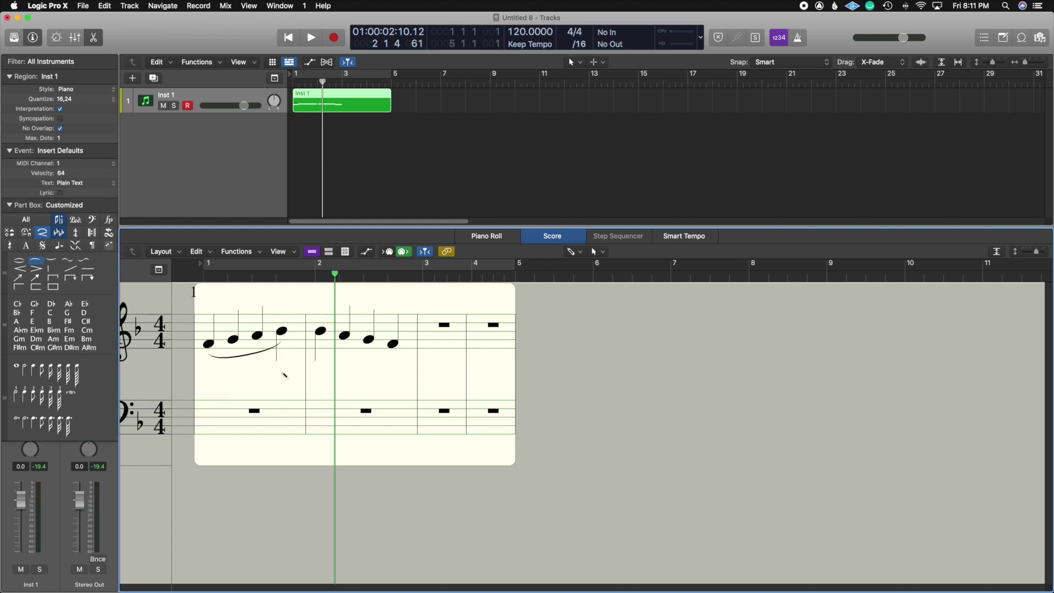
Step: Undo the reshaping of the upward-arching slur in measure 1
key(super+z)
key(super+z)
key(super+z)
key(super+z)
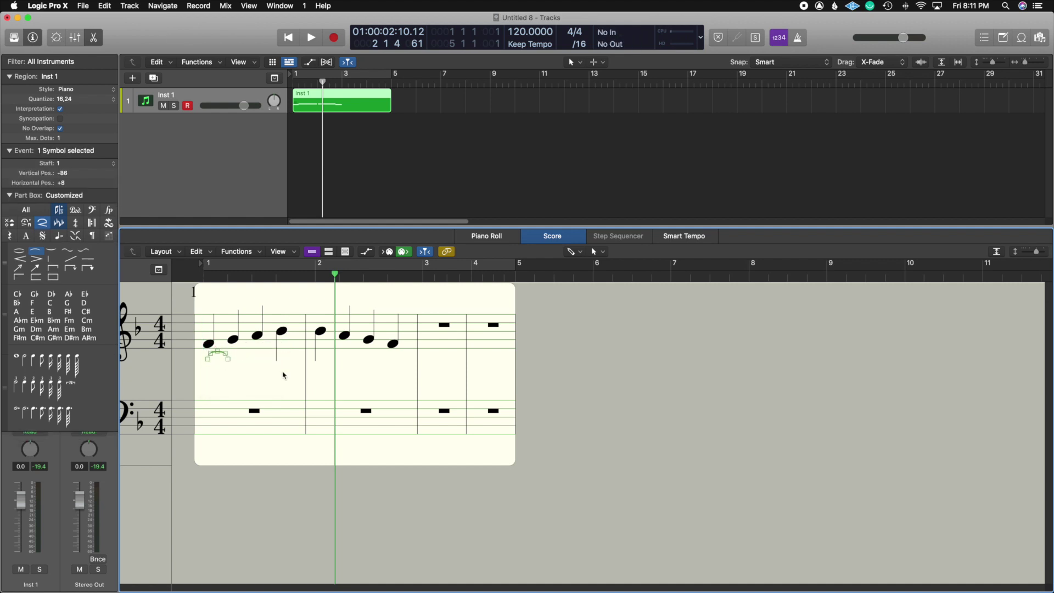
Step: Add a downward-curving slur beneath measure 1, stretched from the first note to the fourth note
click(51, 261)
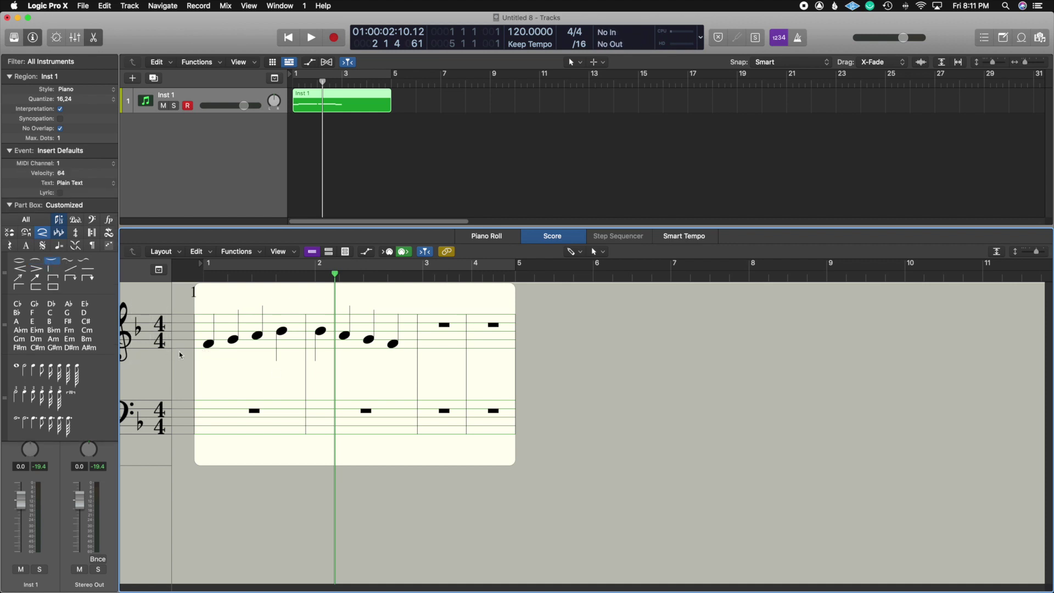
click(212, 358)
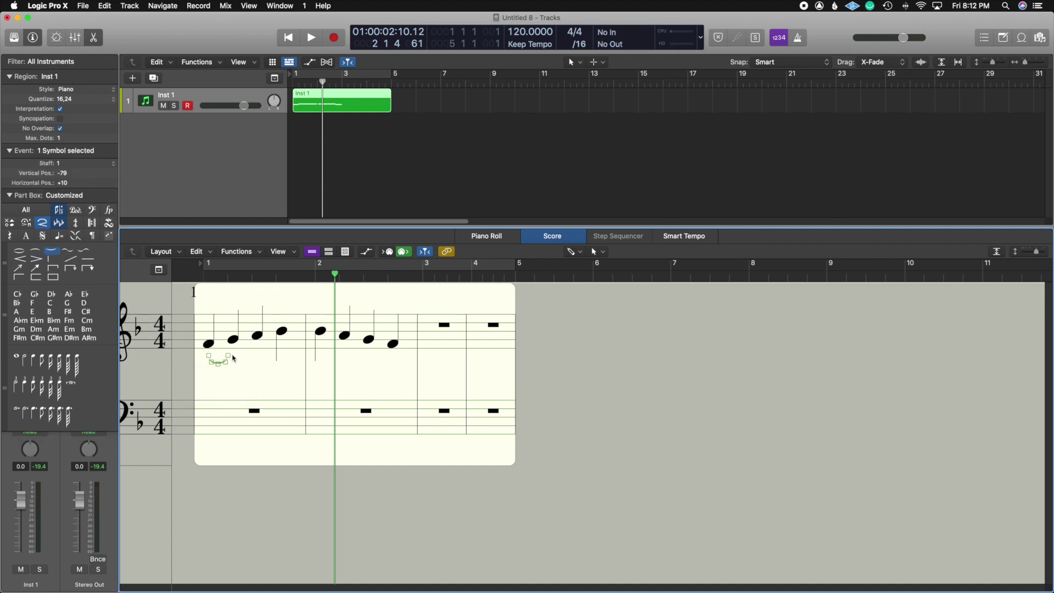
drag(228, 355, 284, 335)
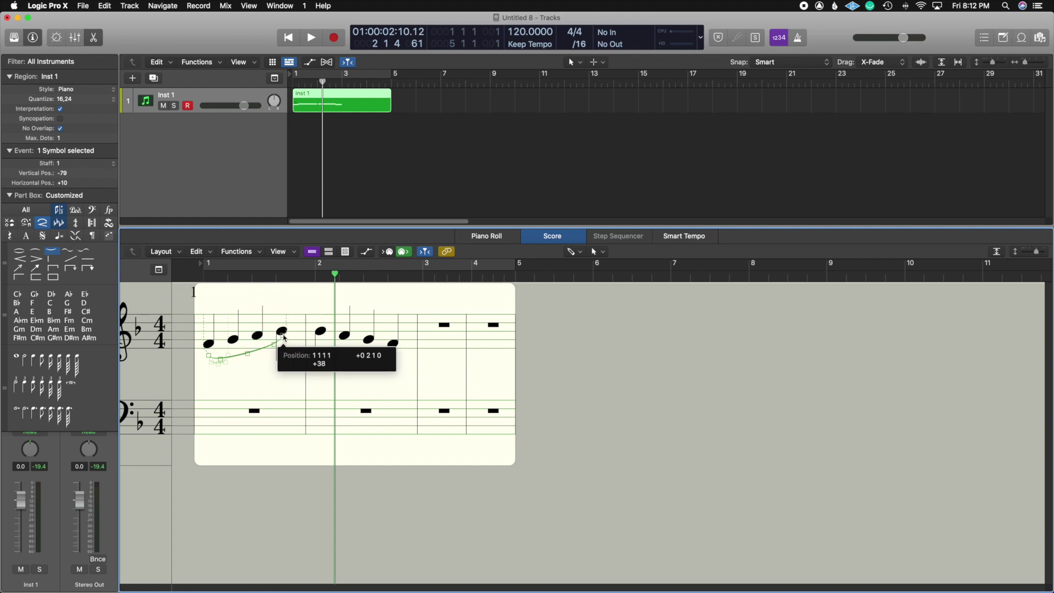
click(292, 387)
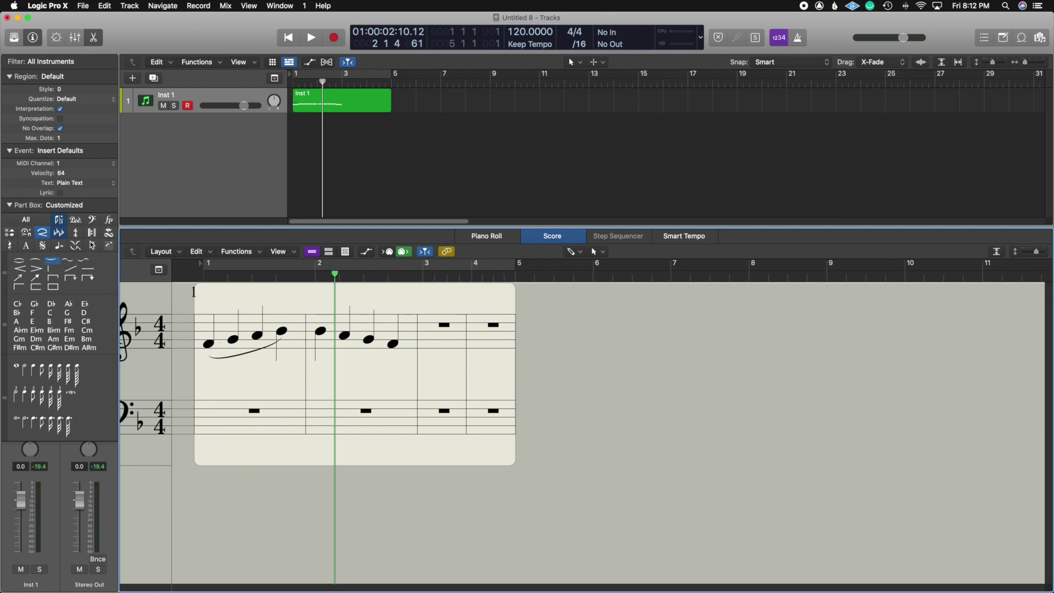
Step: Place a single mf dynamic mark under the first note of measure 1, just below the slur, removing any duplicate
click(109, 221)
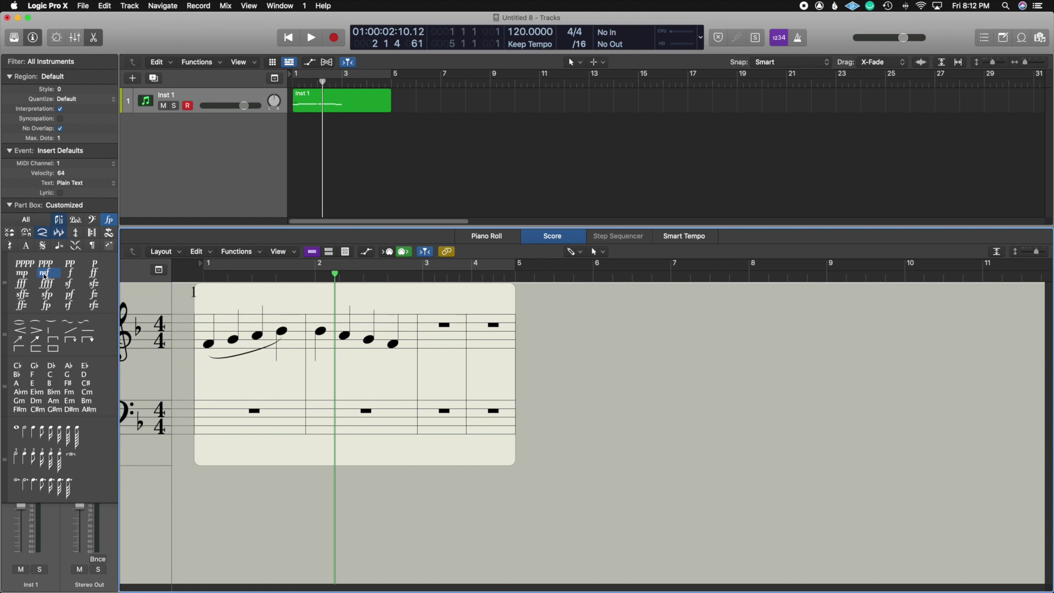
click(208, 369)
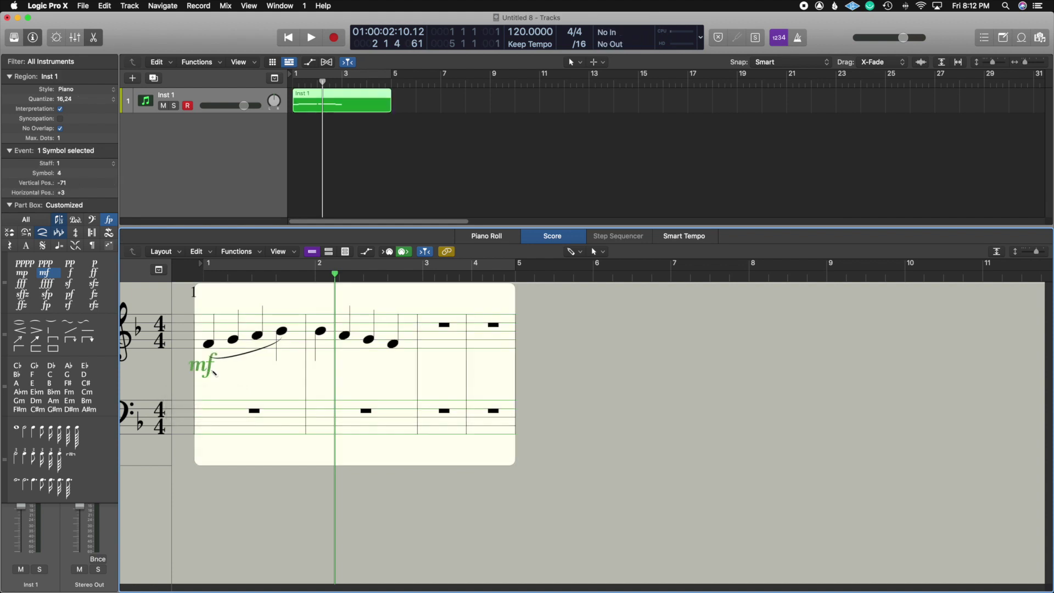
drag(212, 371, 211, 373)
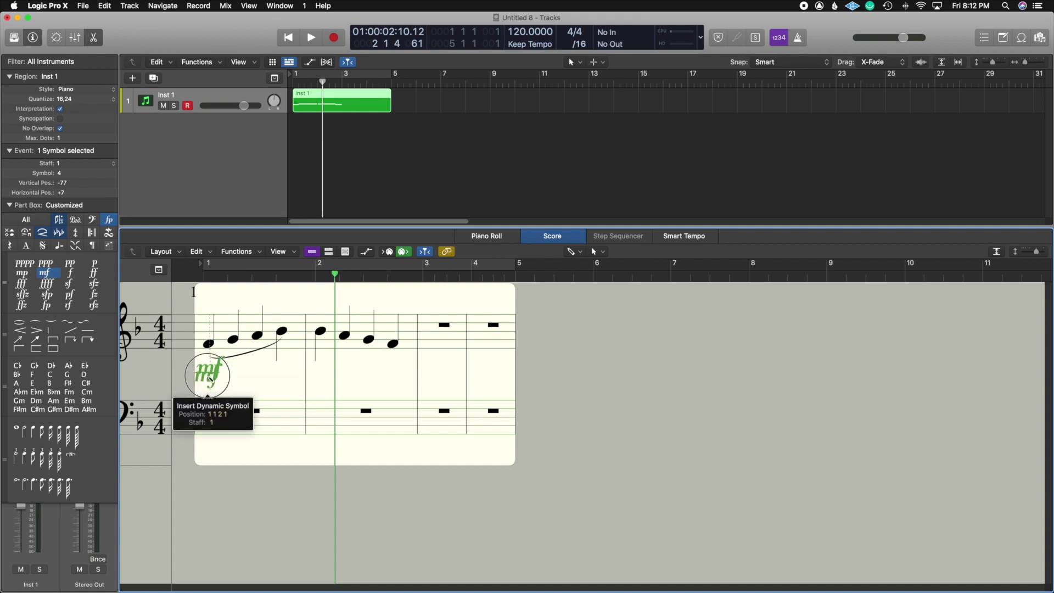
drag(211, 377, 215, 379)
click(216, 376)
click(245, 380)
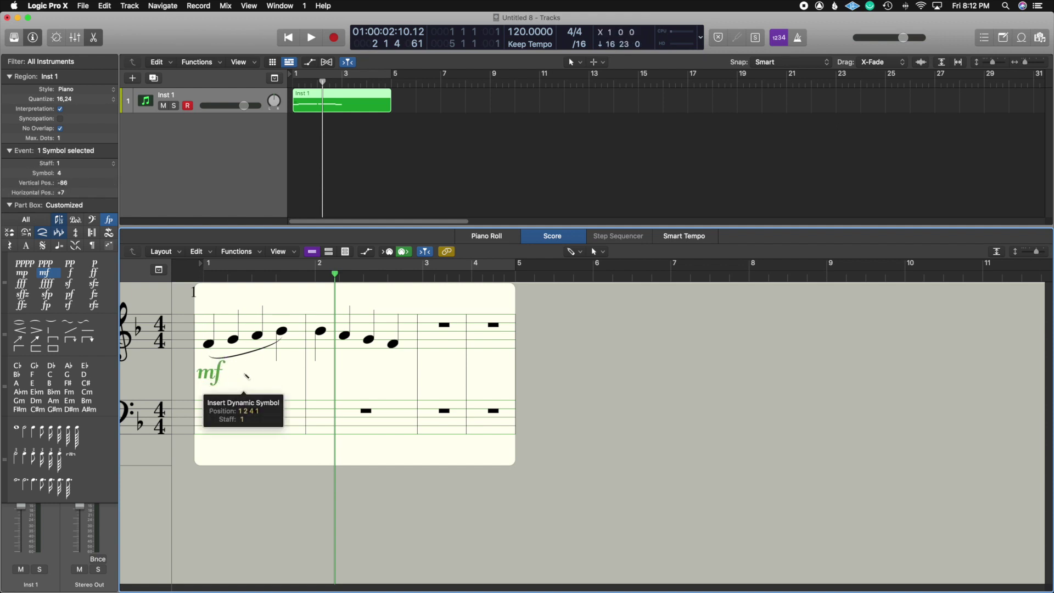
key(Delete)
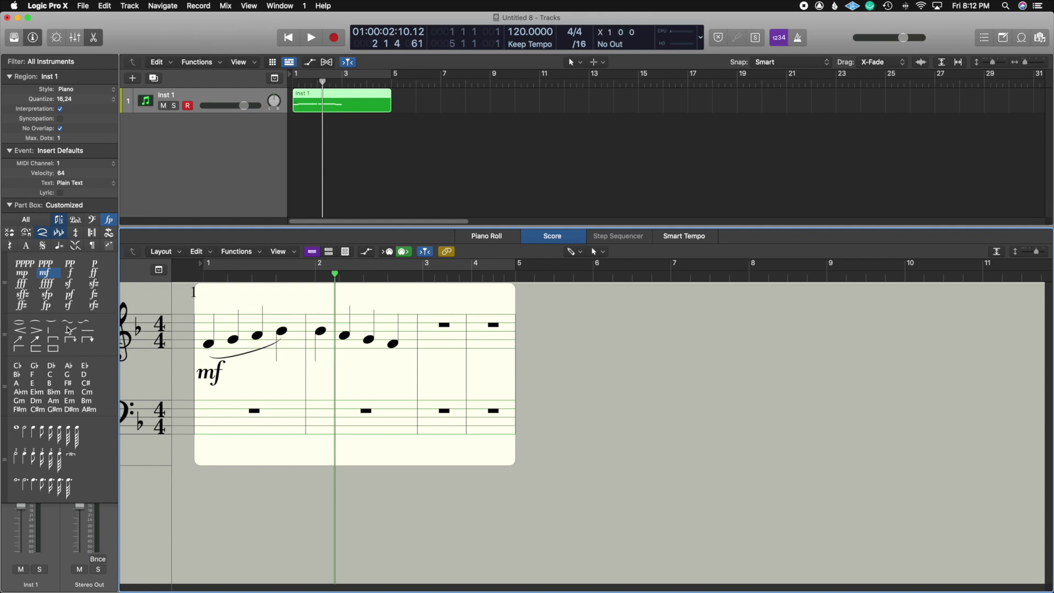
Step: Reduce the Part Box to the slur and crescendo symbol group, hiding the key signatures, dynamics and notes
click(57, 232)
click(108, 221)
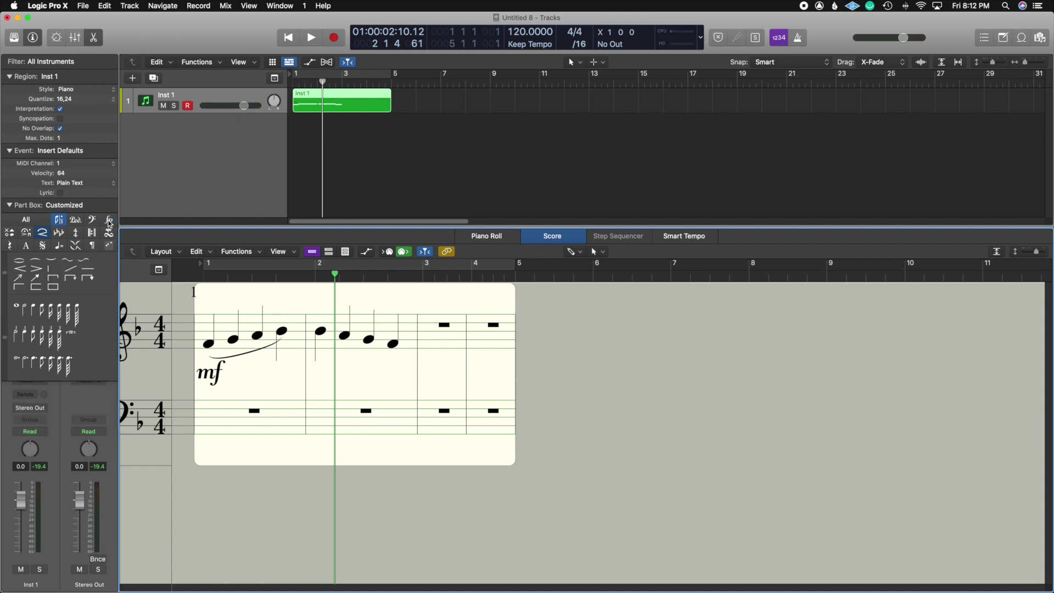
click(44, 235)
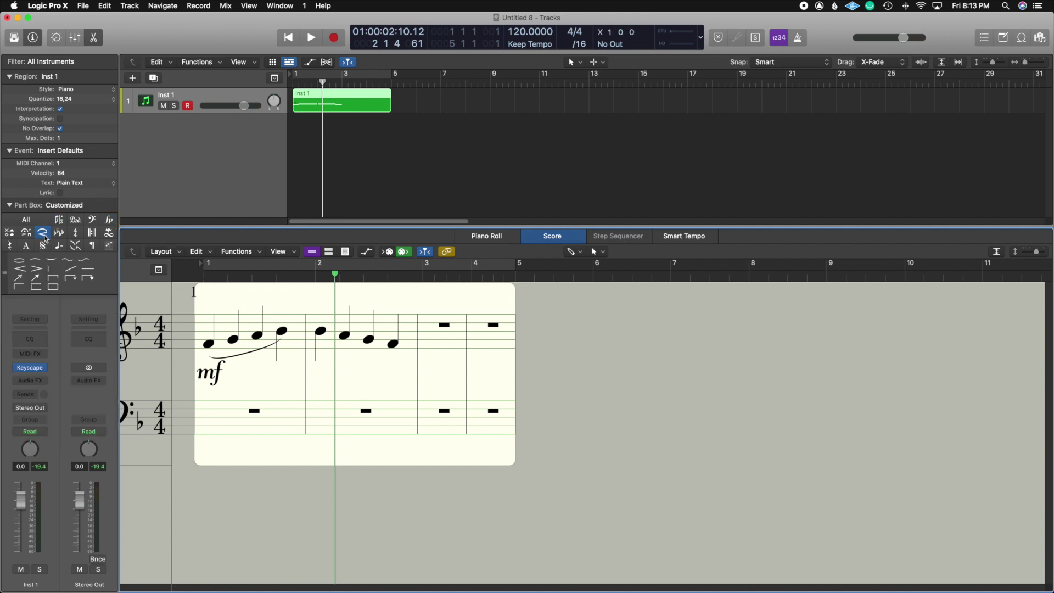
Step: Insert a crescendo hairpin after the mf mark, level with it and stretched almost to the end of measure 1
click(20, 268)
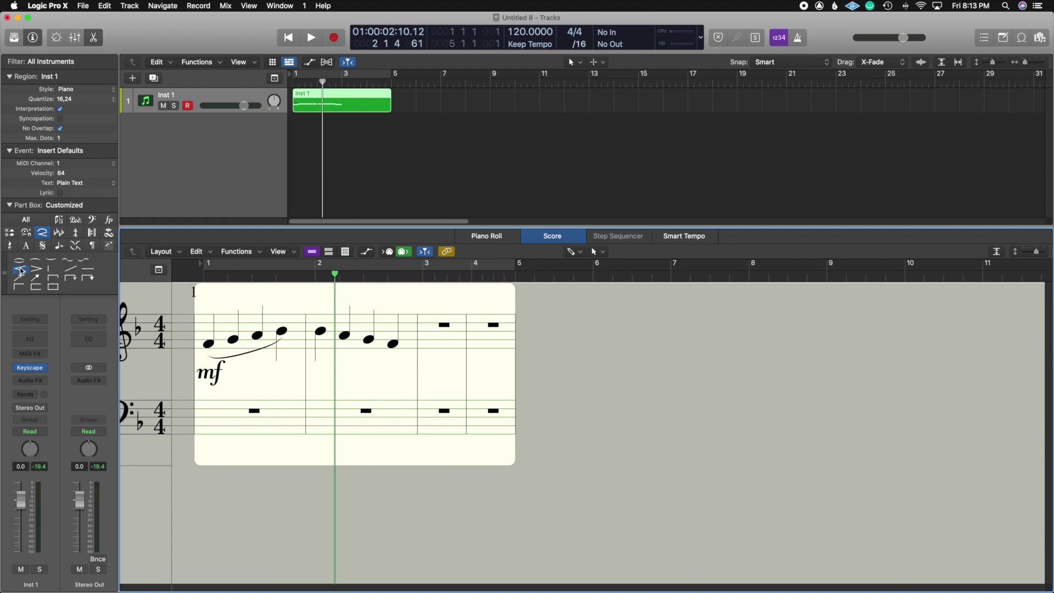
click(236, 374)
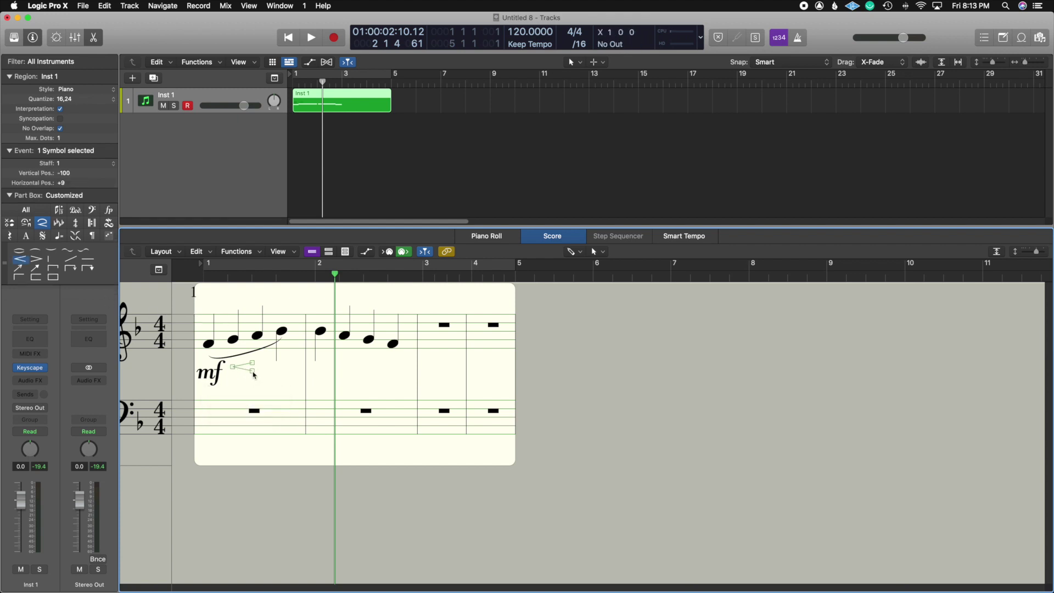
mouse_move(253, 375)
mouse_down()
mouse_move(297, 370)
mouse_move(258, 376)
mouse_up()
drag(271, 373, 271, 376)
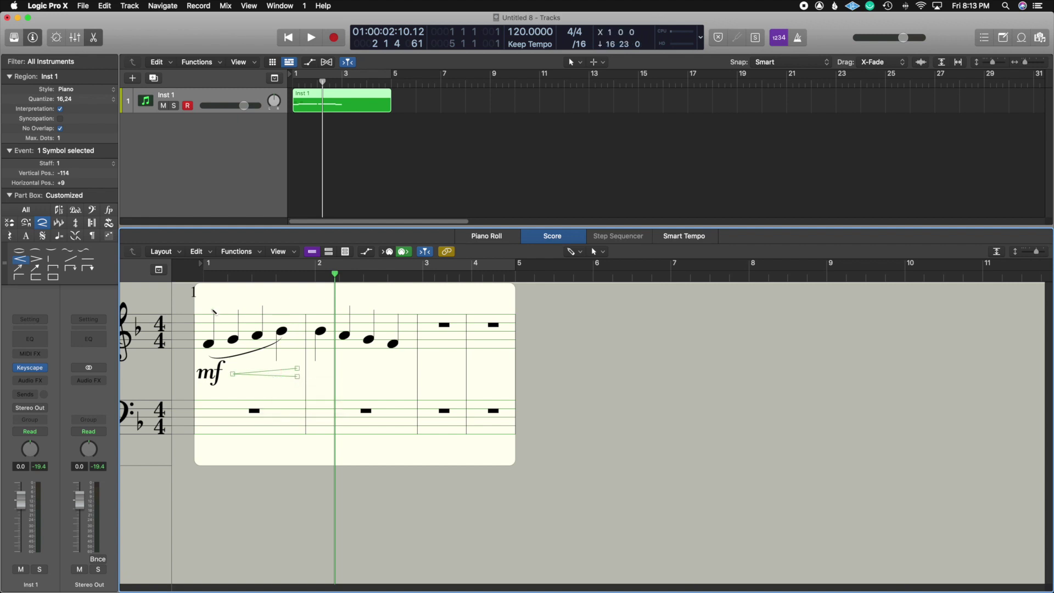
Step: Add an ff dynamic beneath the first note of measure 2, just after the crescendo and level with the mf mark
click(108, 210)
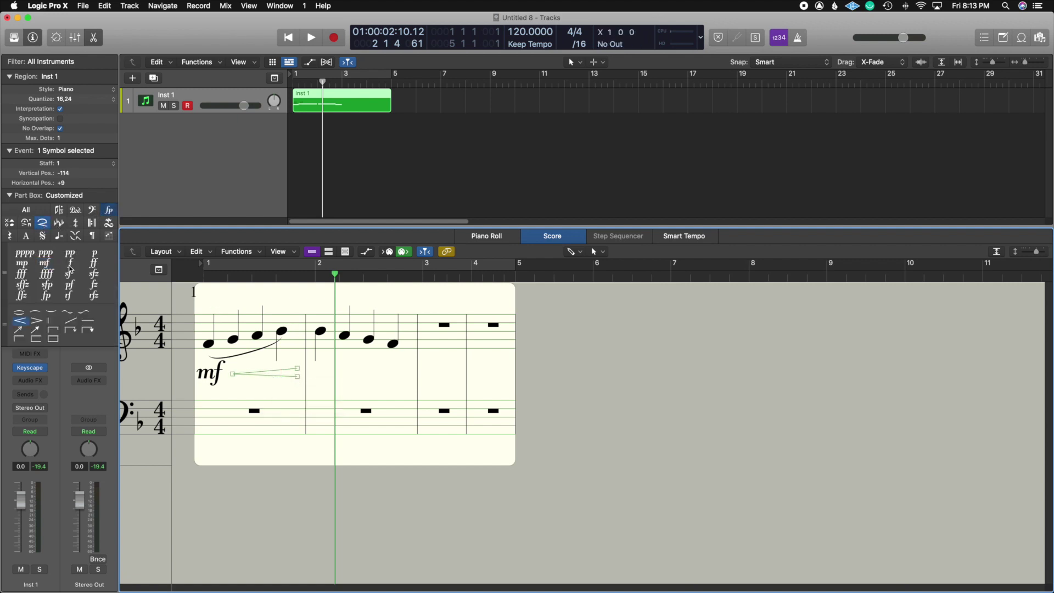
click(94, 263)
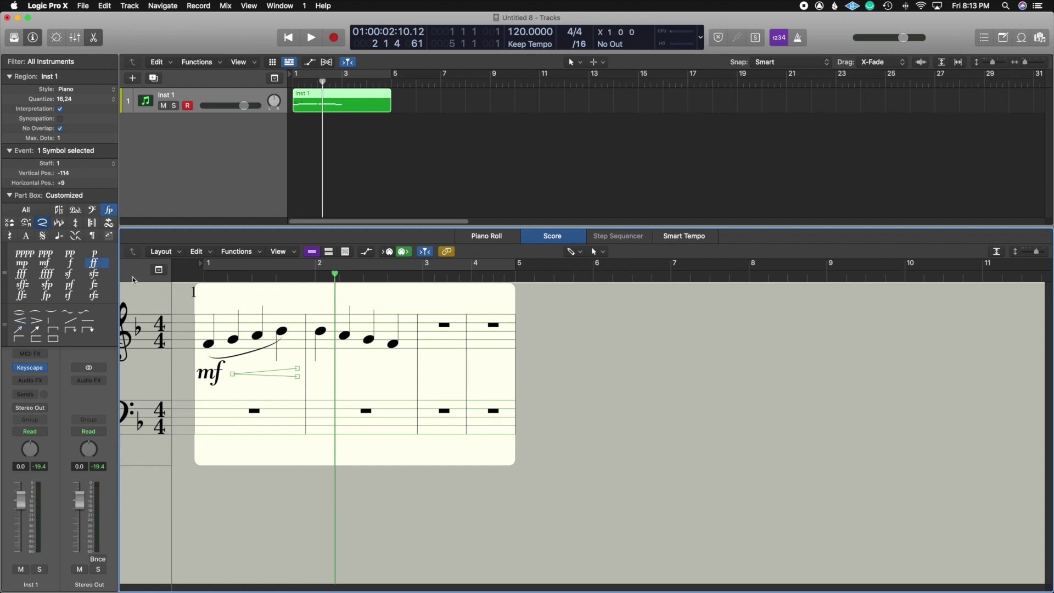
click(317, 373)
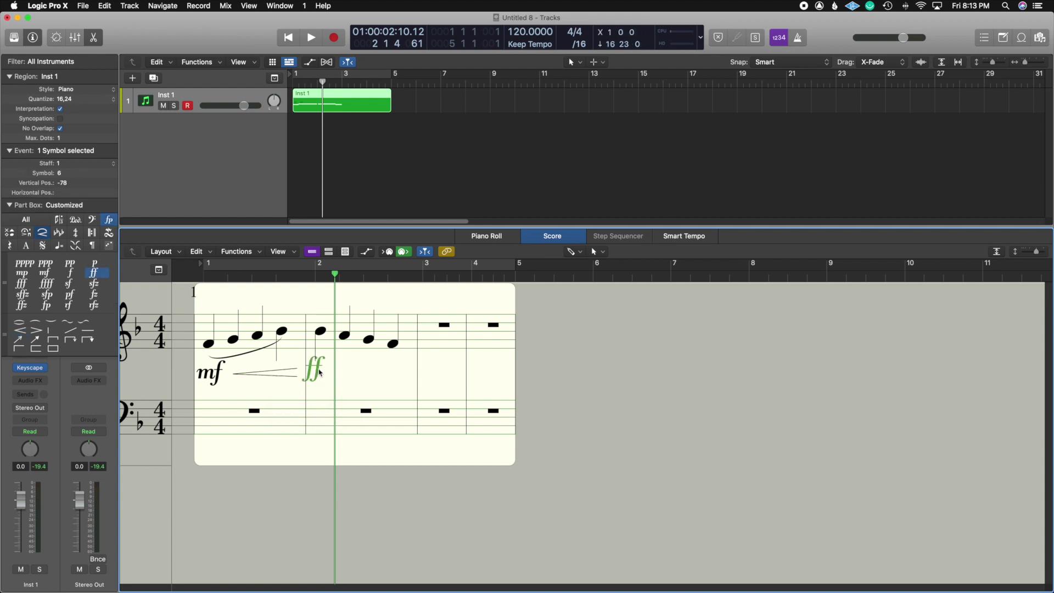
drag(319, 373, 327, 378)
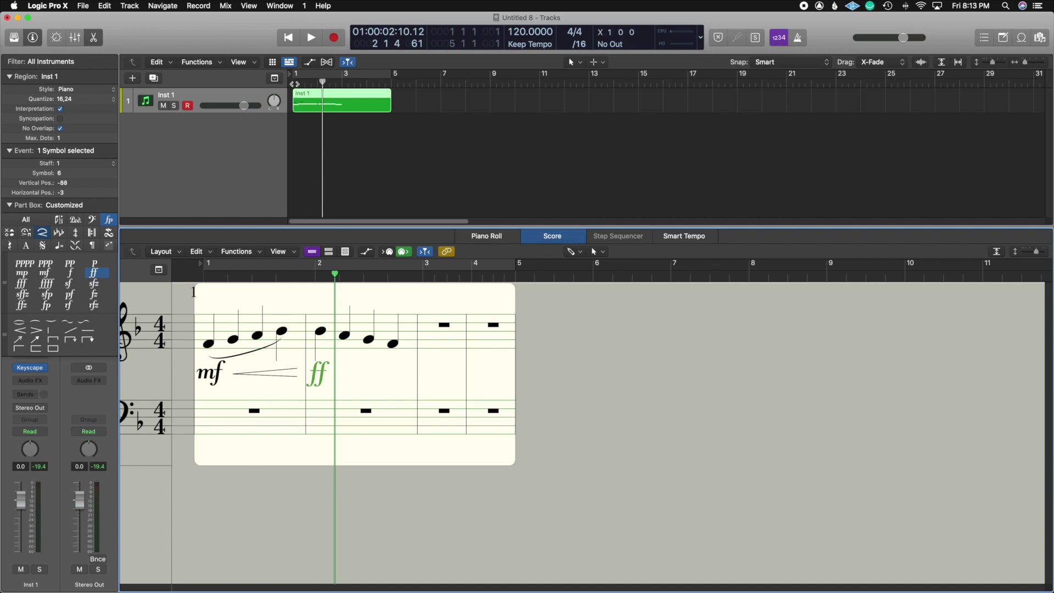
Step: Play back the melody through the end of measure 2 and stop
click(295, 83)
key(space)
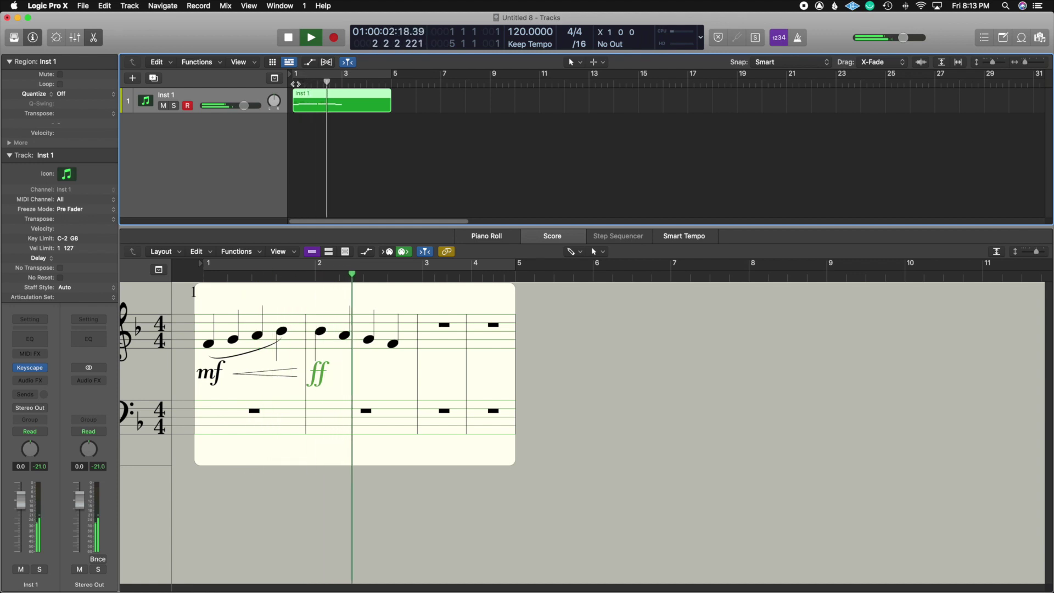
key(space)
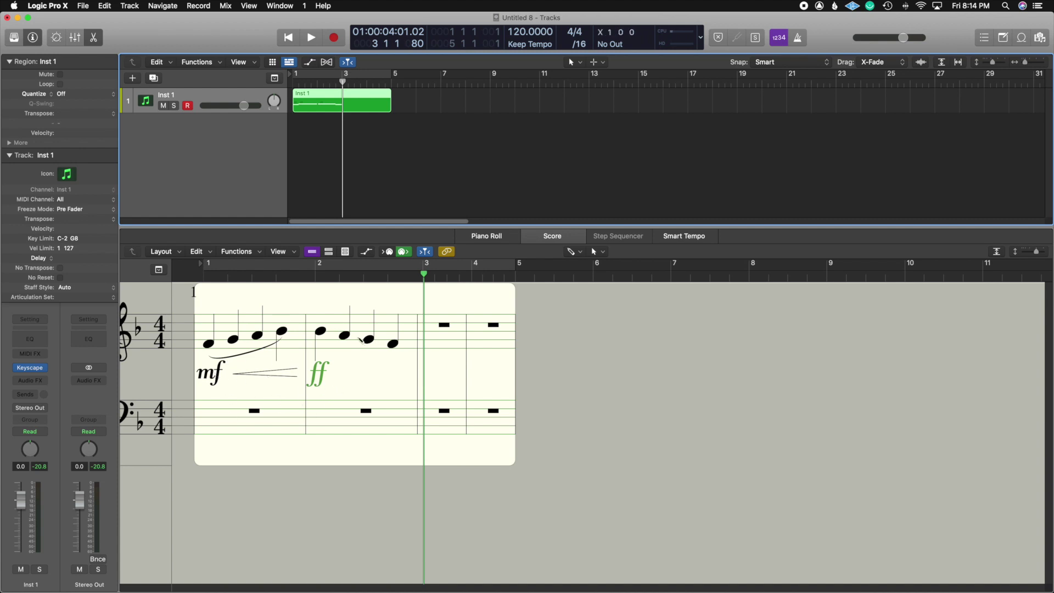
Step: Add staccato dots to the second, third and fourth notes of measure 2
click(418, 370)
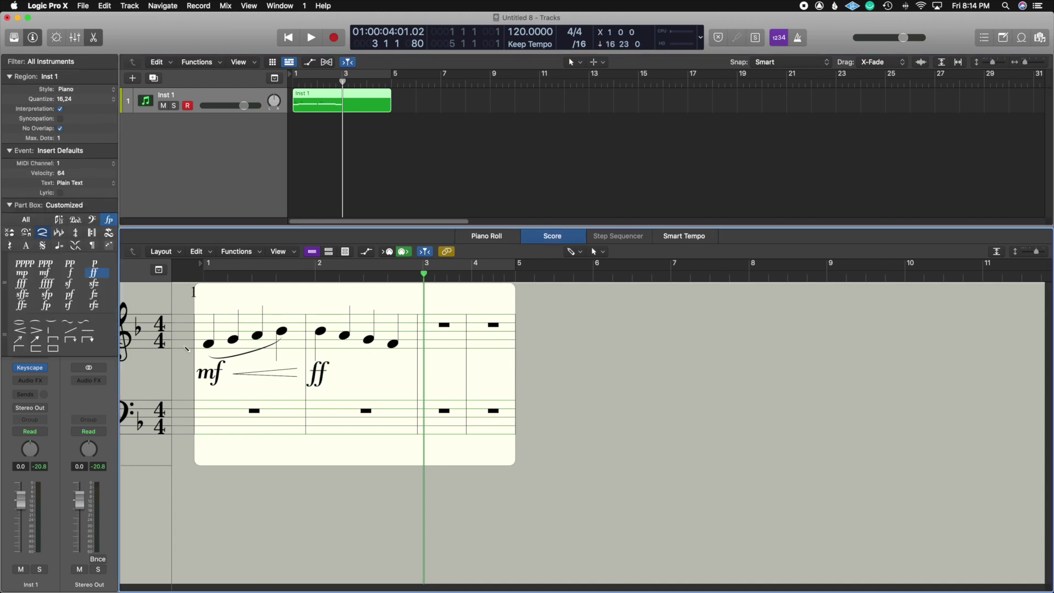
click(28, 234)
click(108, 220)
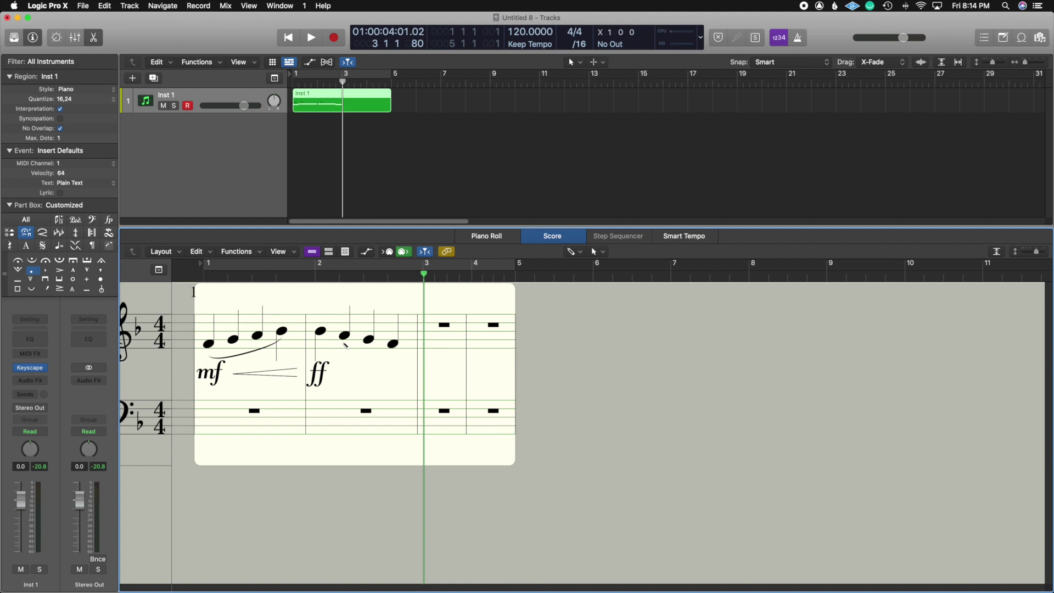
click(345, 345)
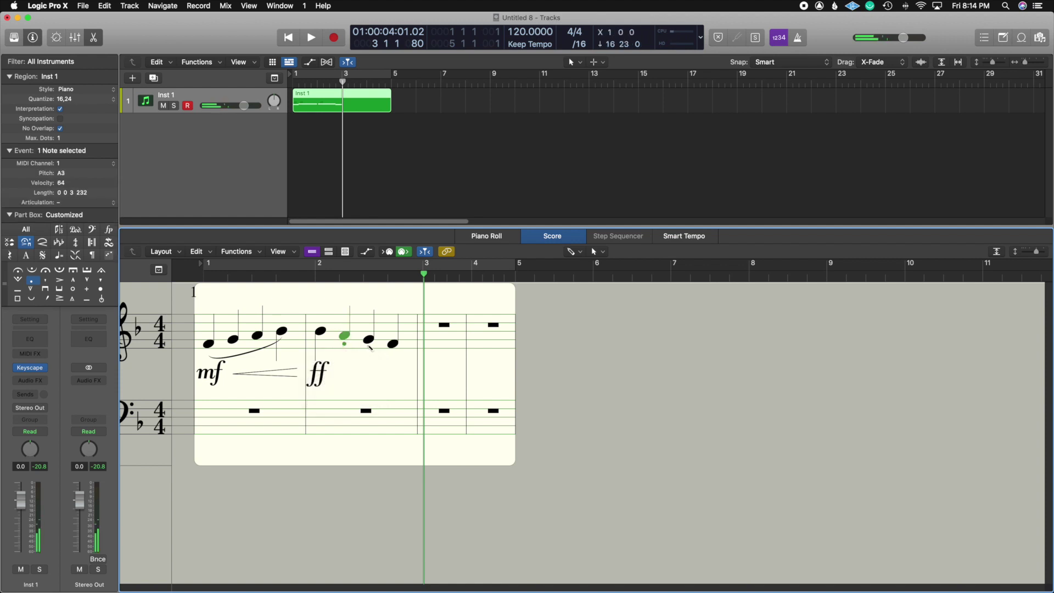
click(368, 350)
click(393, 350)
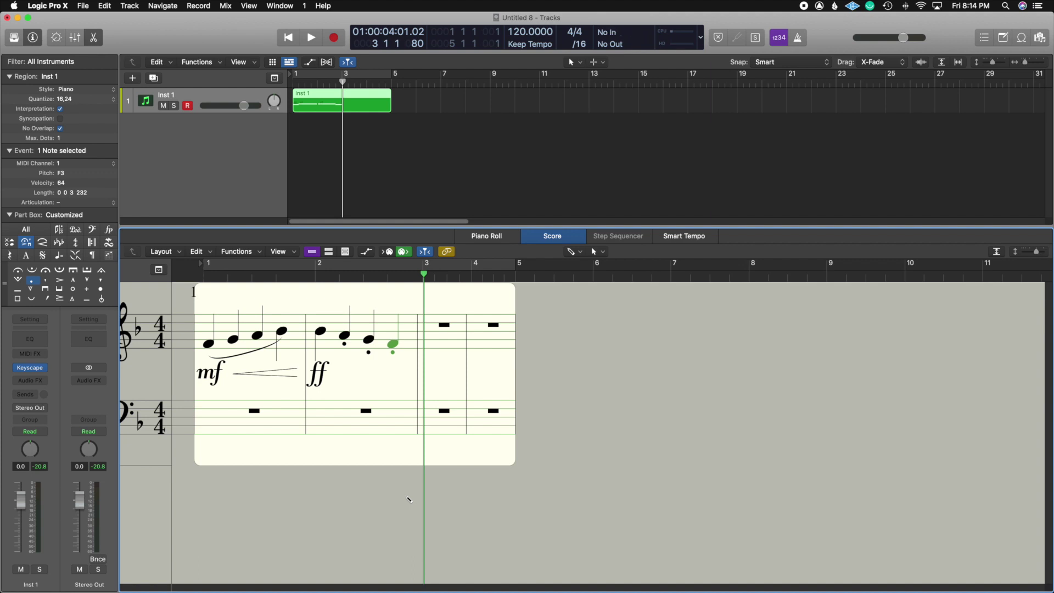
Step: Enclose measures 1 and 2 in repeat signs, with an end repeat after measure 2 and a start repeat before measure 1
click(32, 242)
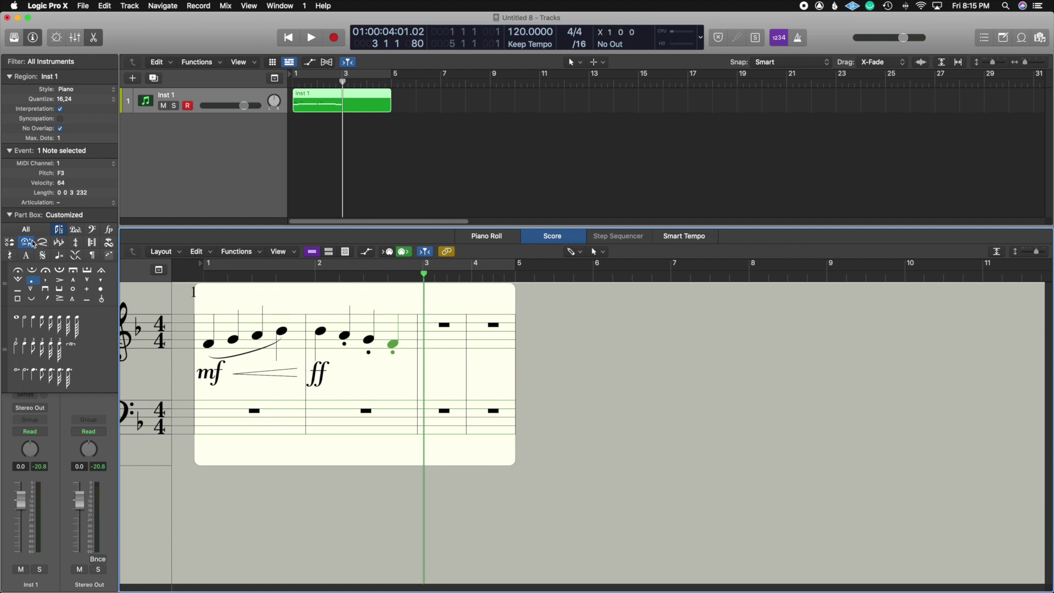
click(31, 242)
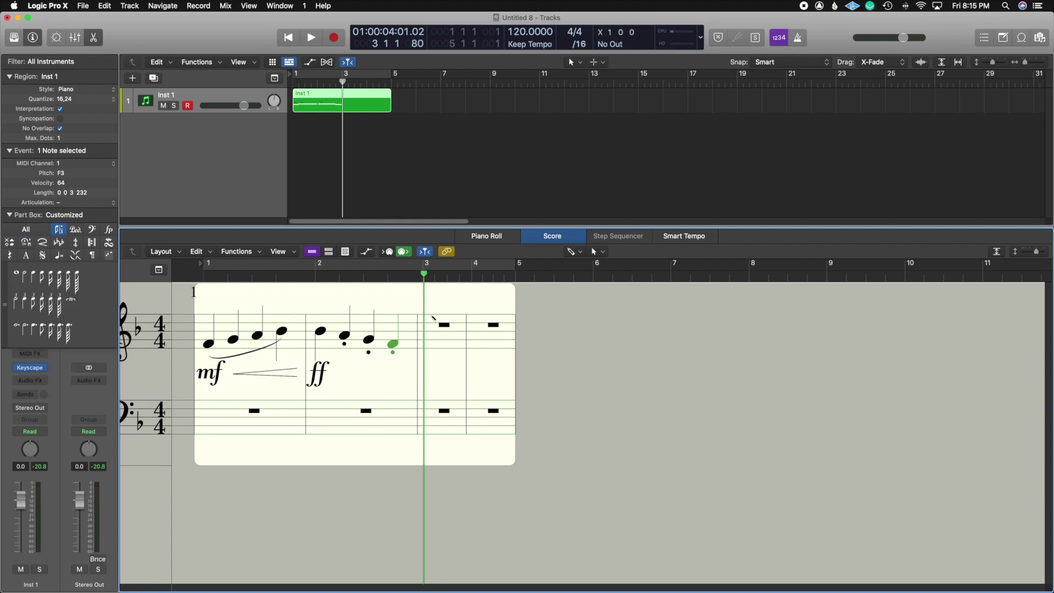
click(91, 242)
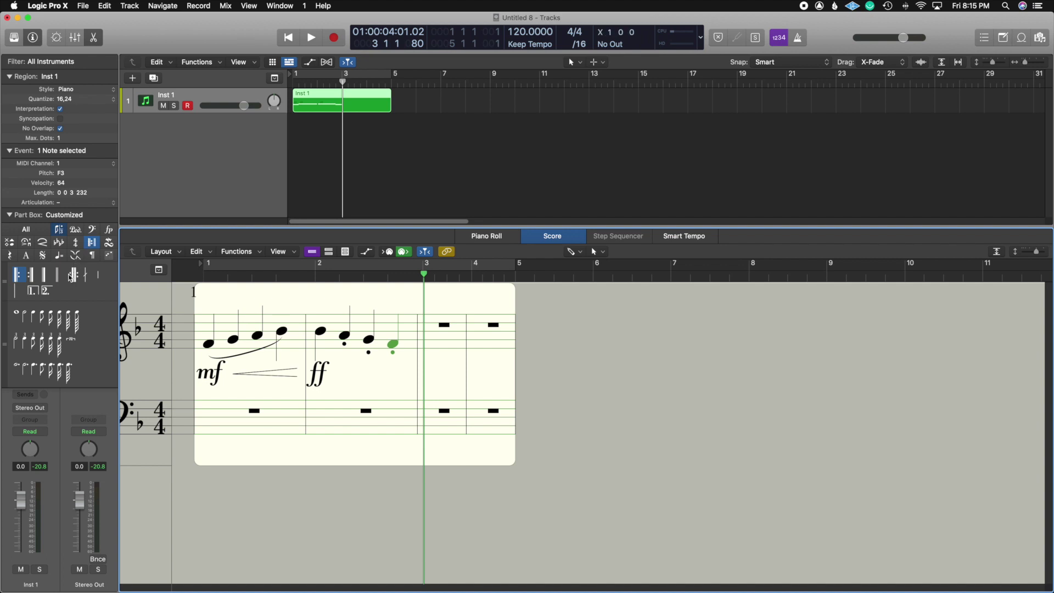
click(31, 275)
drag(32, 277, 416, 329)
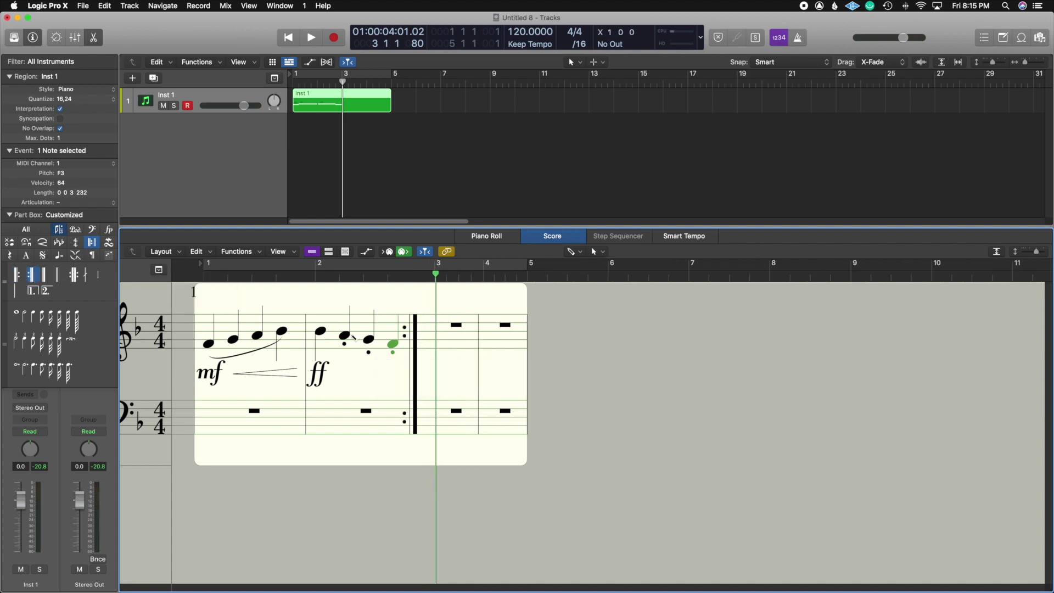
drag(18, 275, 199, 336)
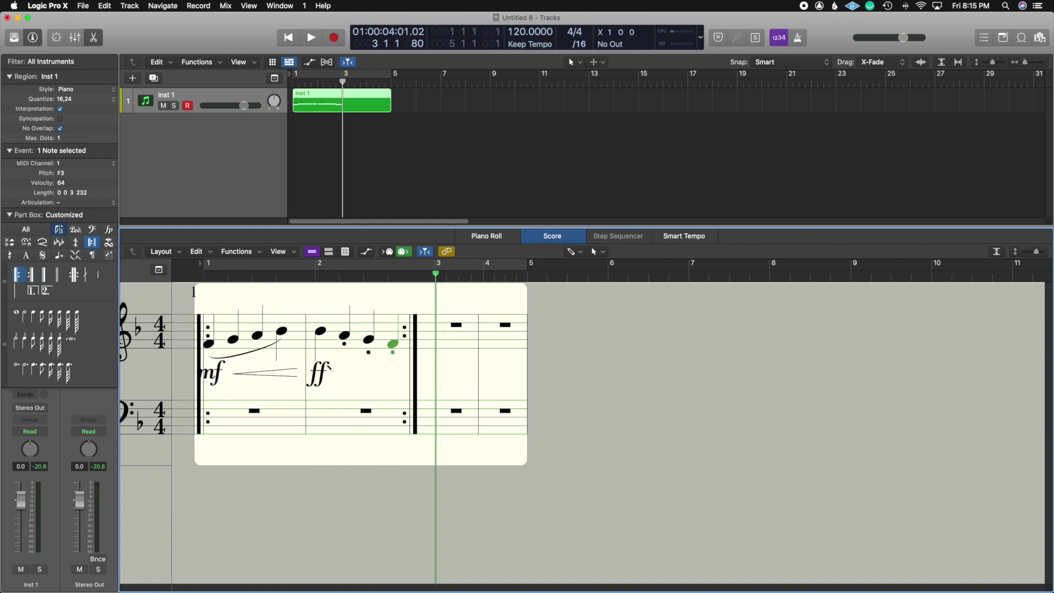
Step: Nudge the mf mark slightly right, clear of the opening repeat barline, and play the score from the beginning
click(291, 38)
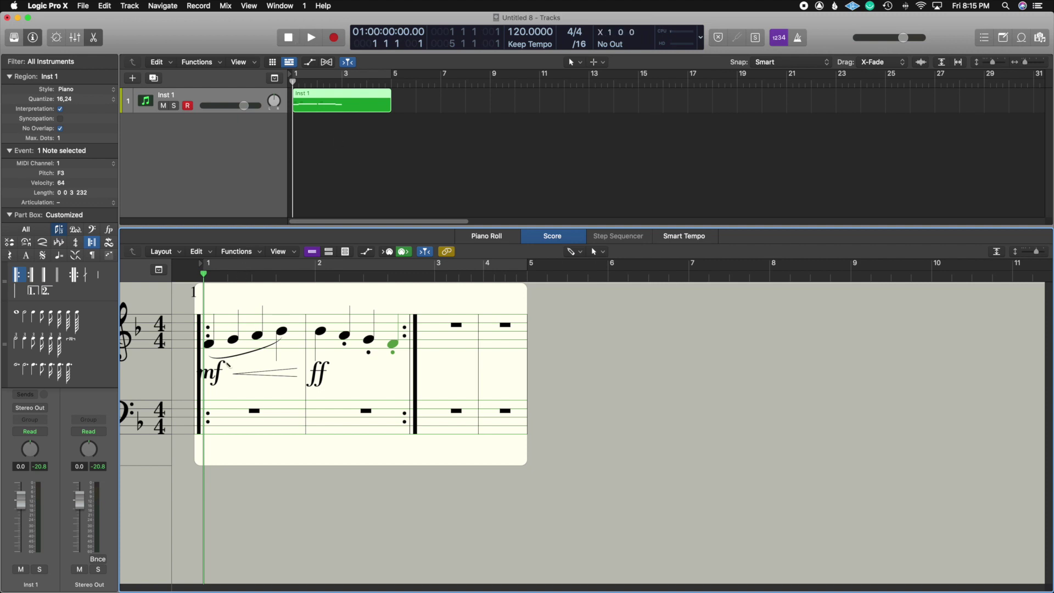
drag(217, 375, 220, 375)
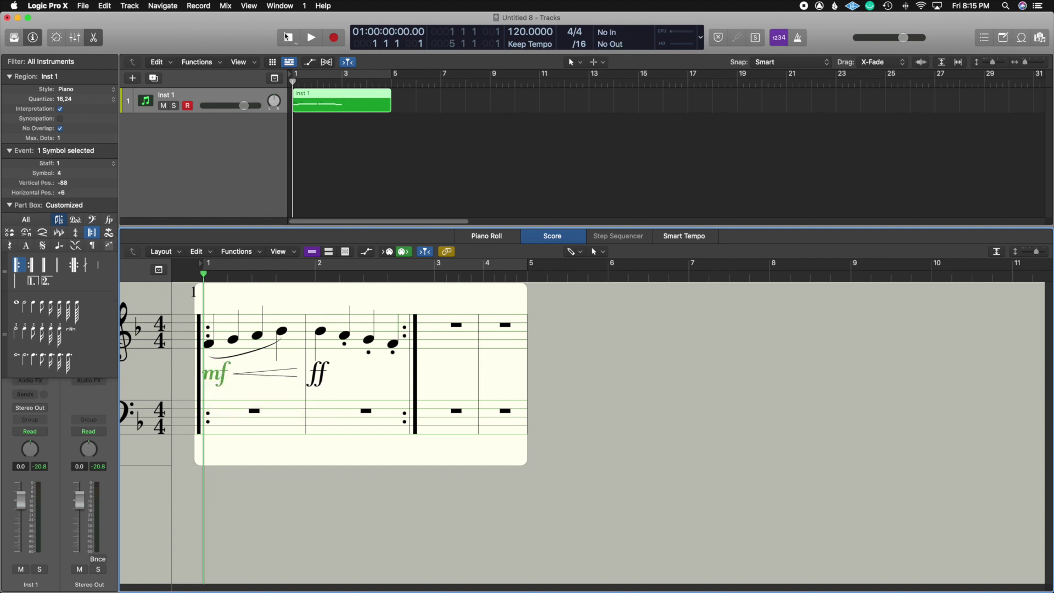
click(311, 37)
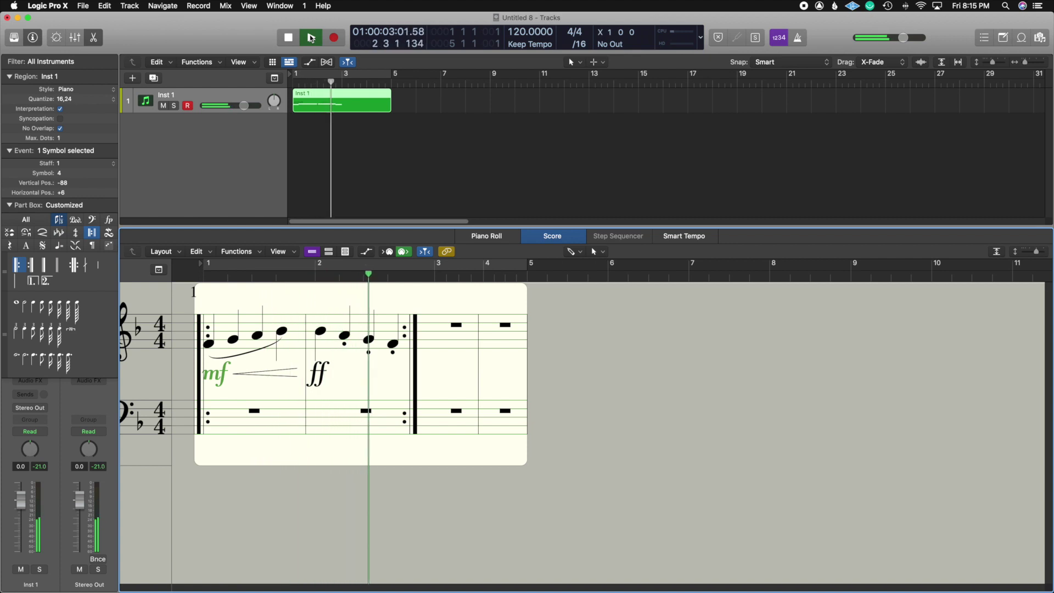
click(311, 37)
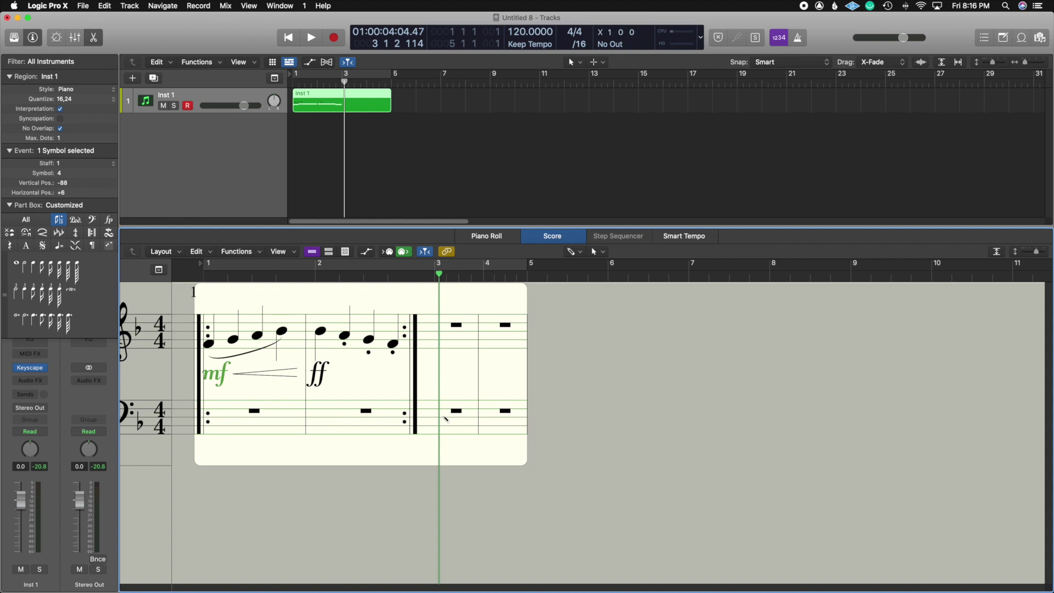
Step: Compare the Linear and Wrapped score views, ending in Page view zoomed out to show the full page width
click(328, 252)
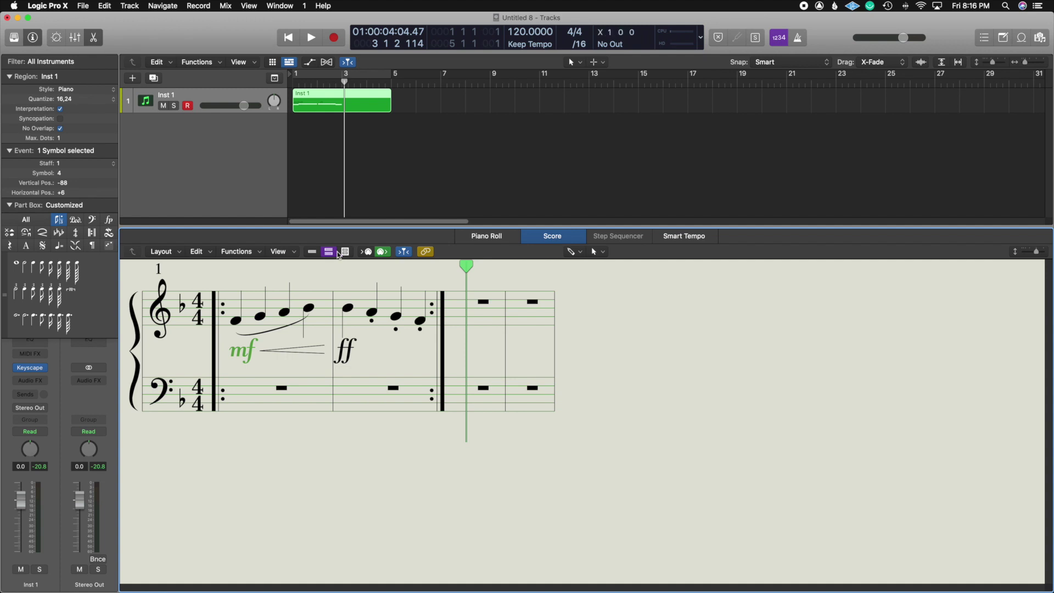
click(313, 252)
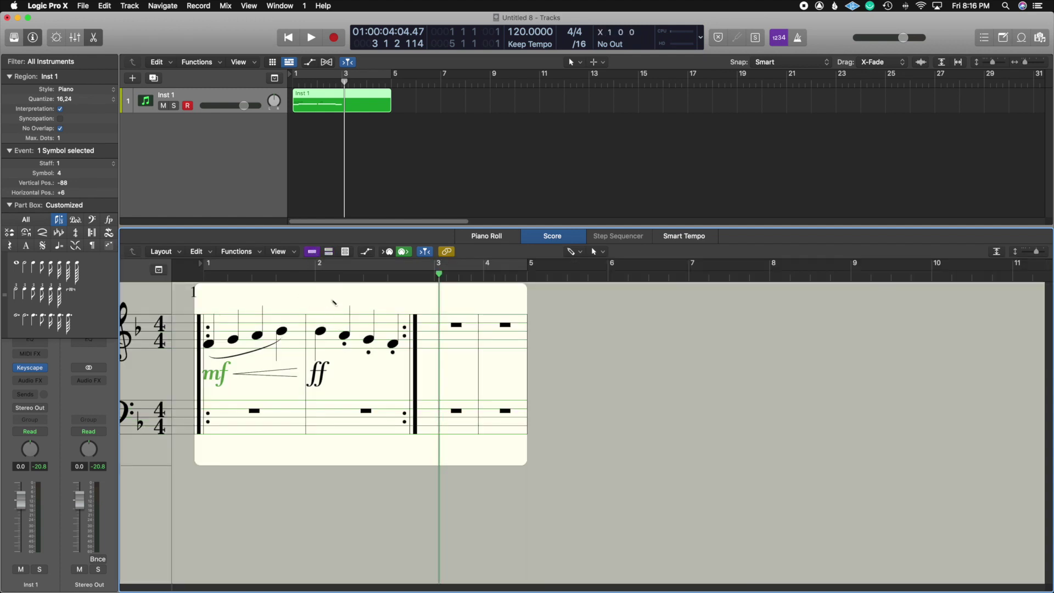
click(329, 252)
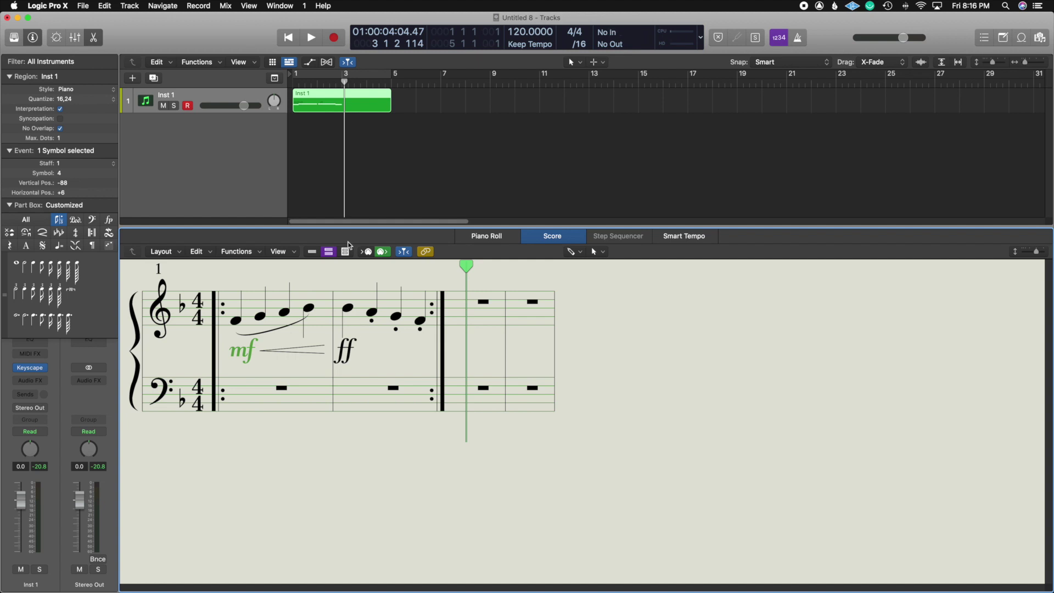
click(346, 250)
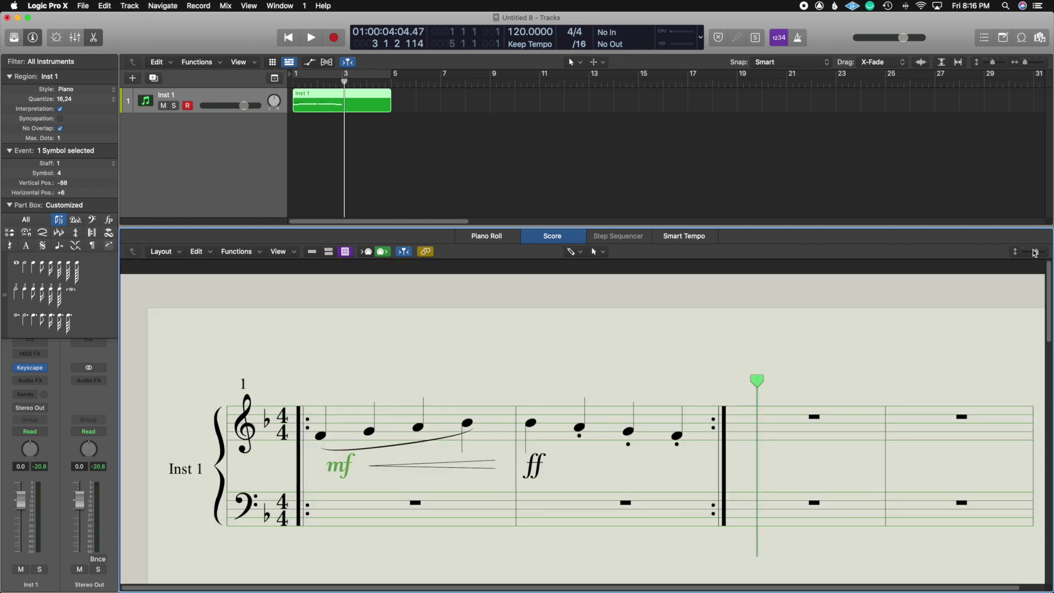
drag(1037, 254, 1027, 257)
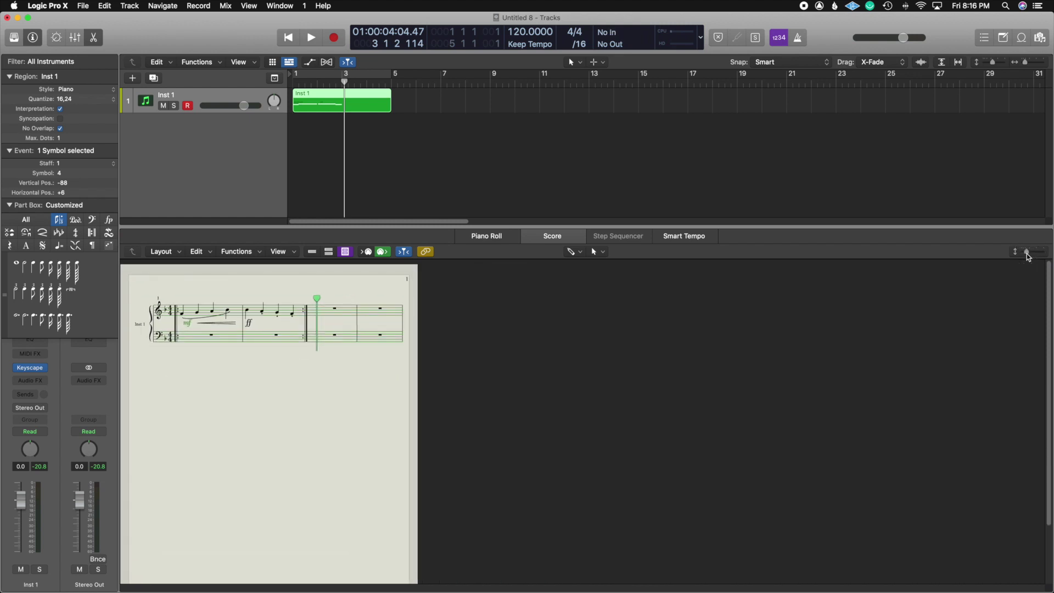
Step: Rename the instrument track as Piano
double_click(176, 95)
text(Piano)
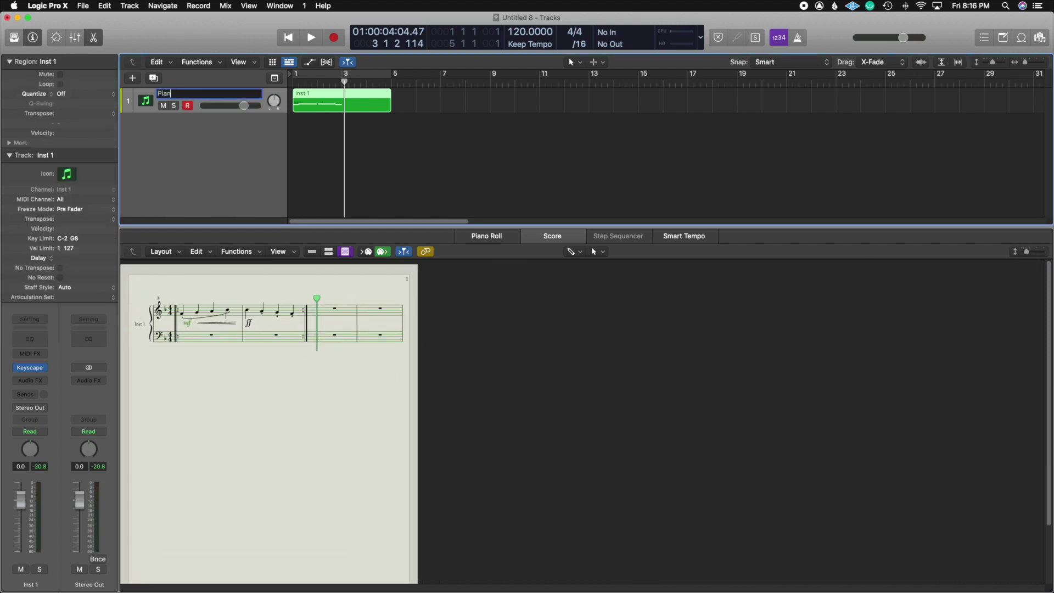
key(Return)
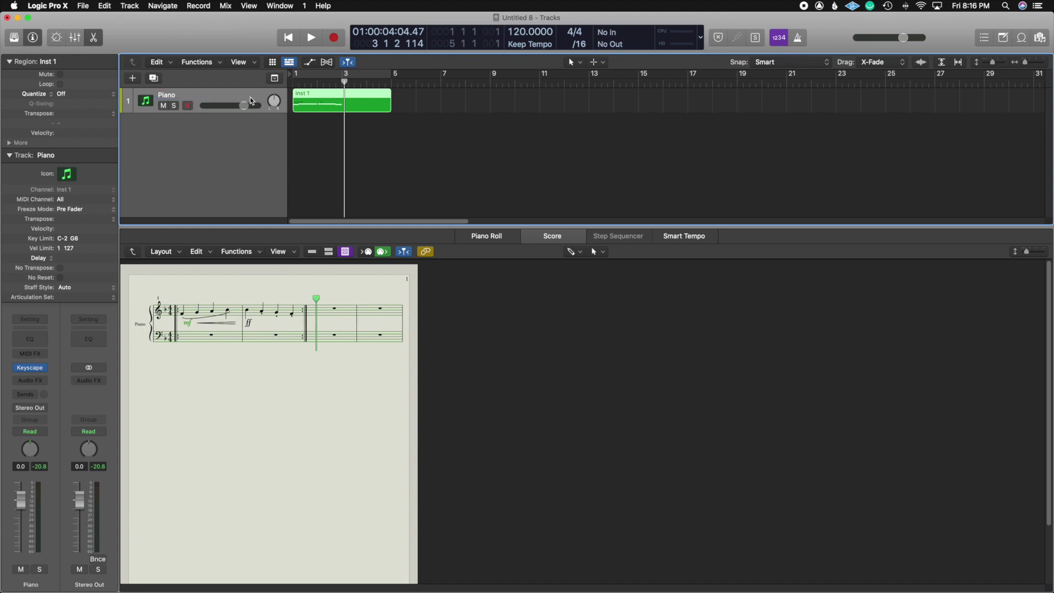
Step: Duplicate the Piano track and draw an empty four-bar MIDI region on the copy from bar 1 to bar 5
key(super+d)
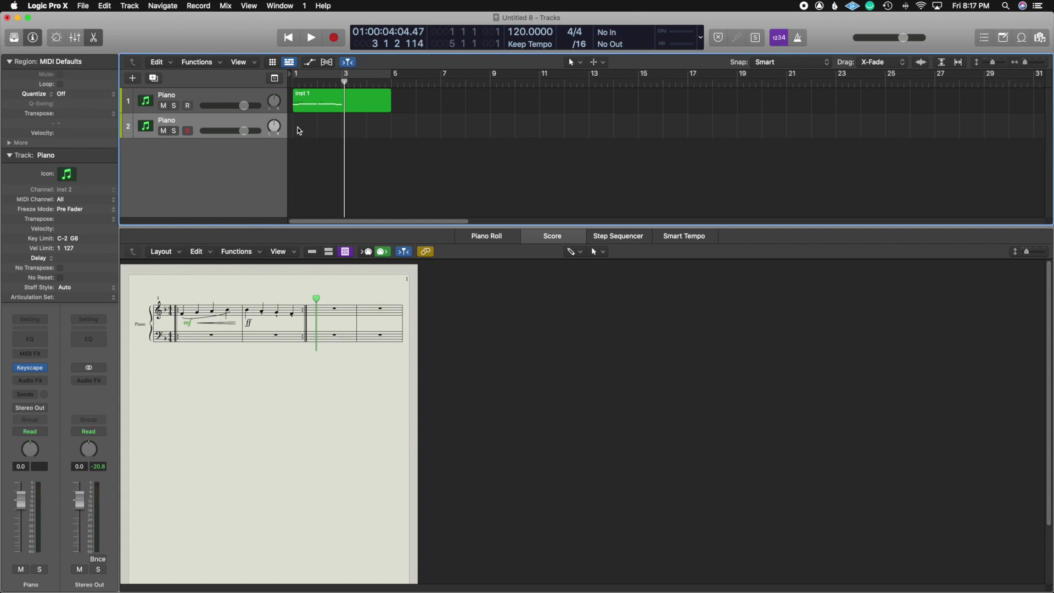
click(582, 62)
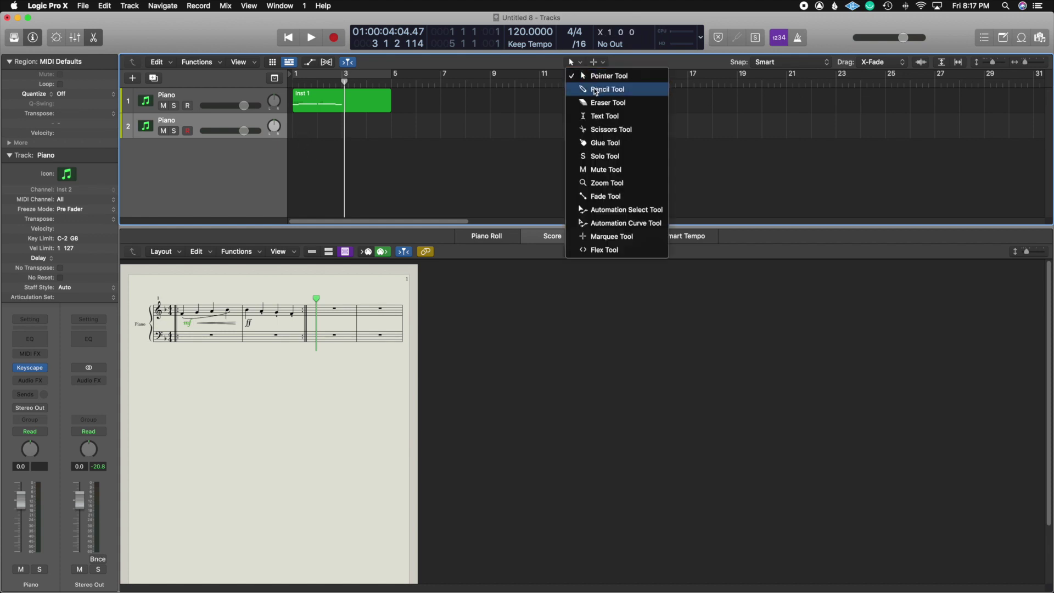
click(584, 89)
click(307, 131)
drag(307, 131, 391, 130)
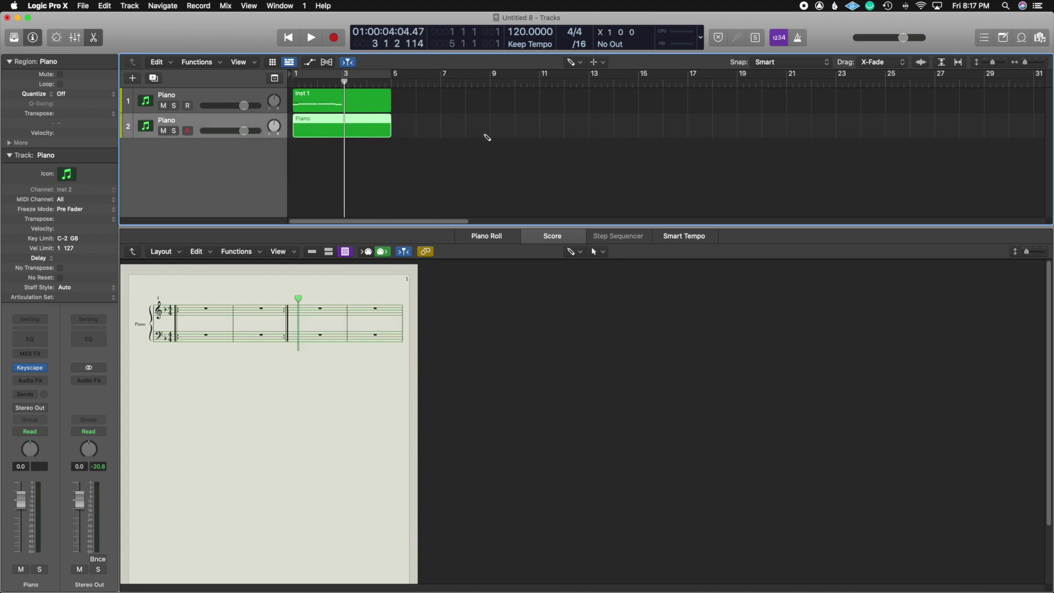
key(t)
key(t)
Step: Compare the combined score of both tracks with the individual part of each region
click(454, 154)
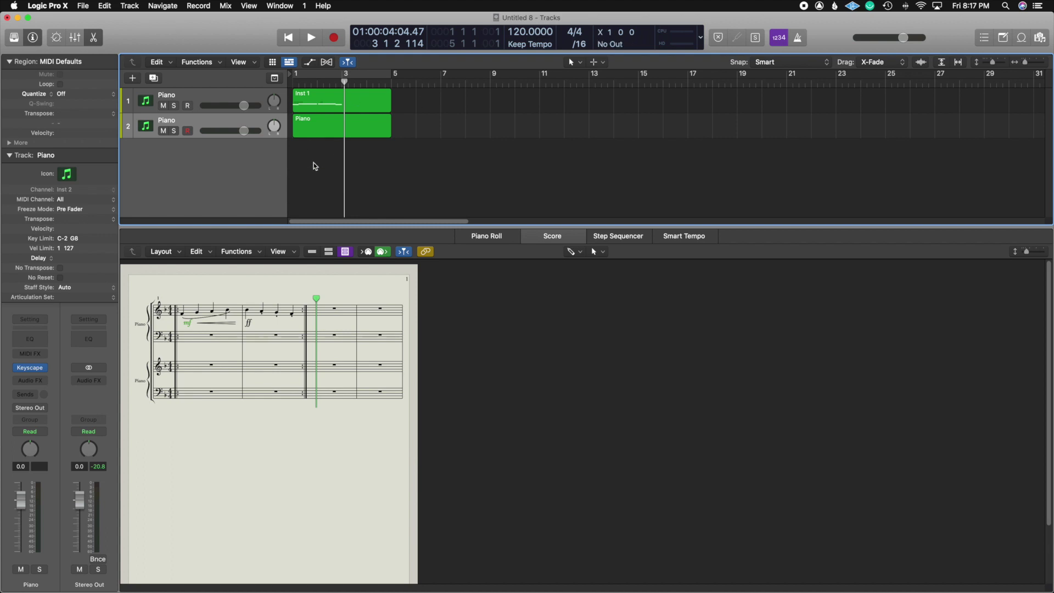
click(341, 105)
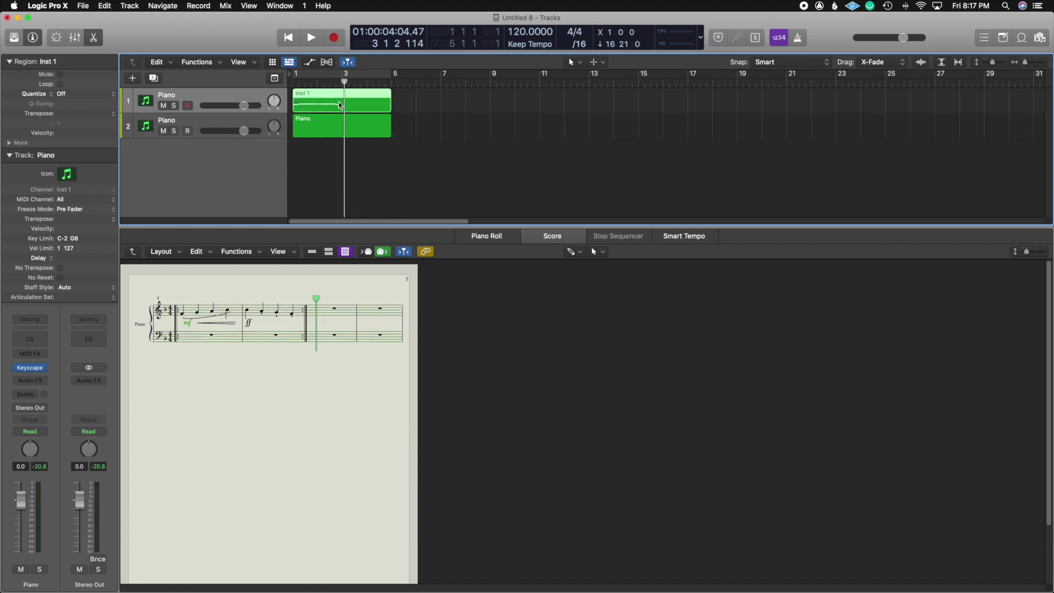
click(319, 157)
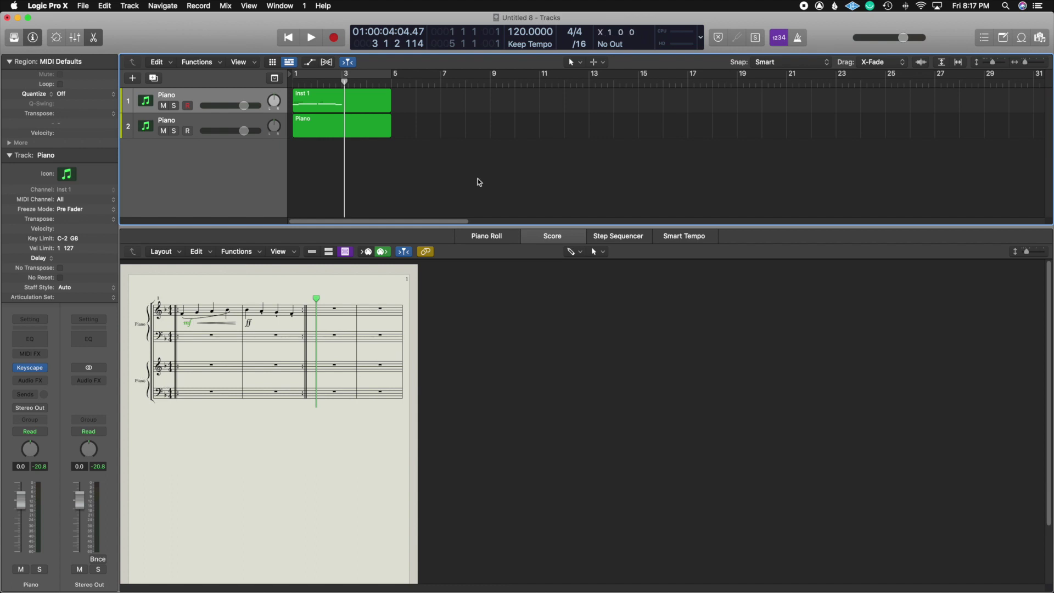
key(Down)
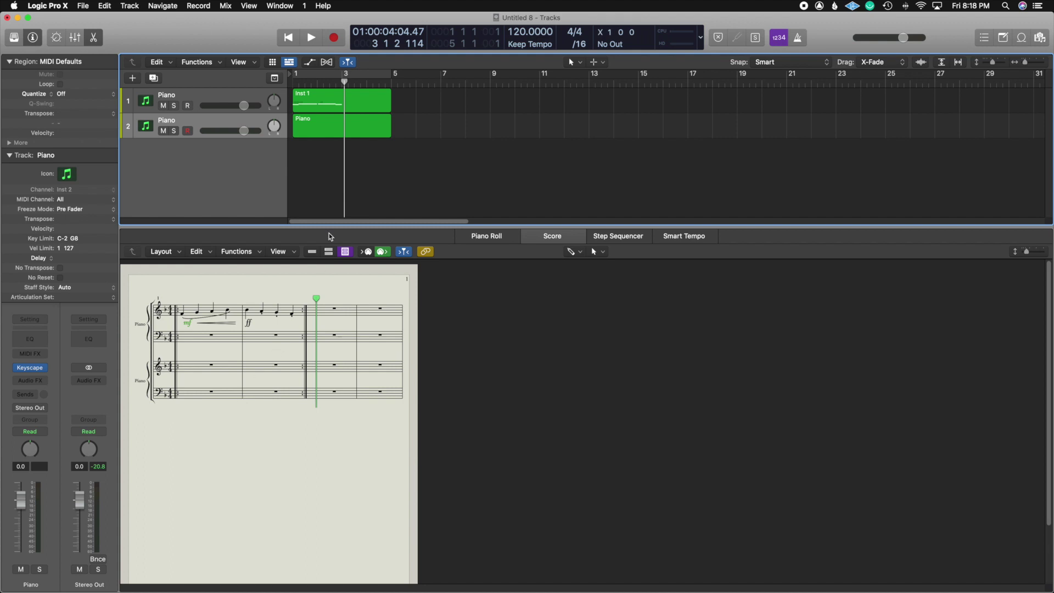
click(333, 126)
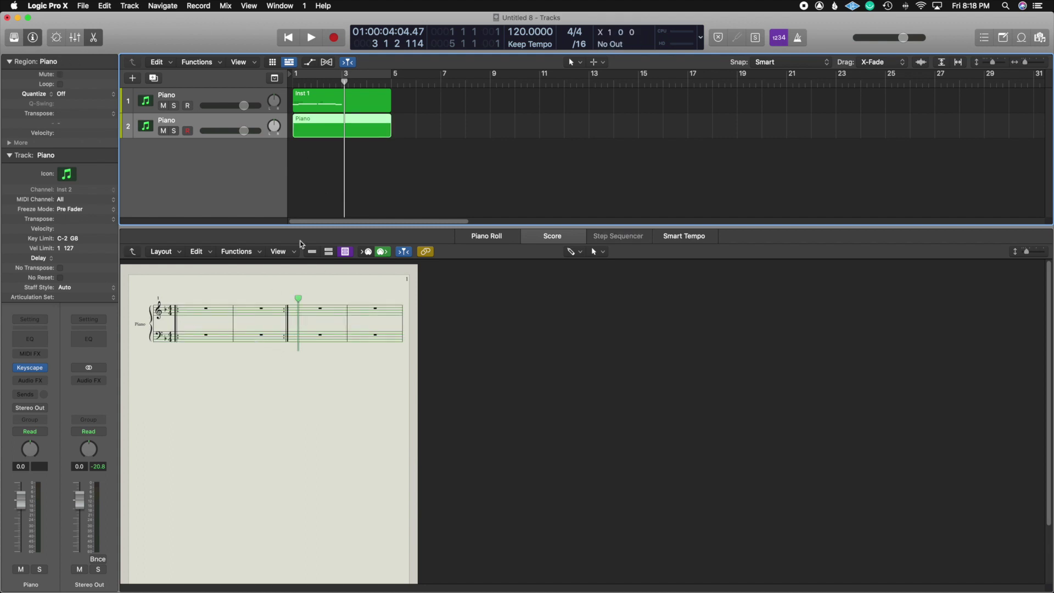
Step: Rename the second Piano track as Violin I and display the combined score of both tracks
double_click(167, 120)
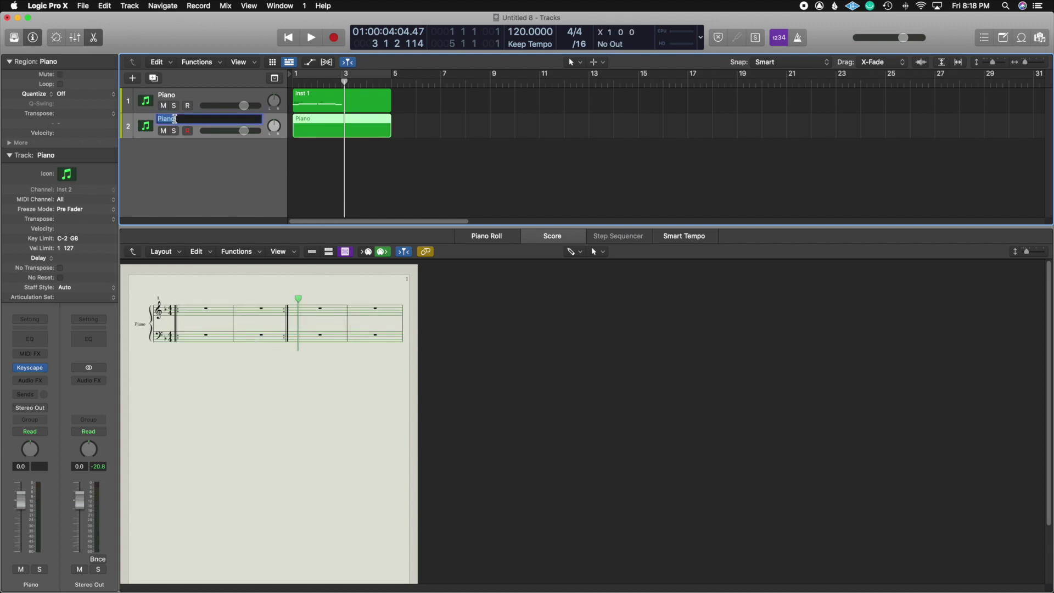
text(Violin I)
key(Return)
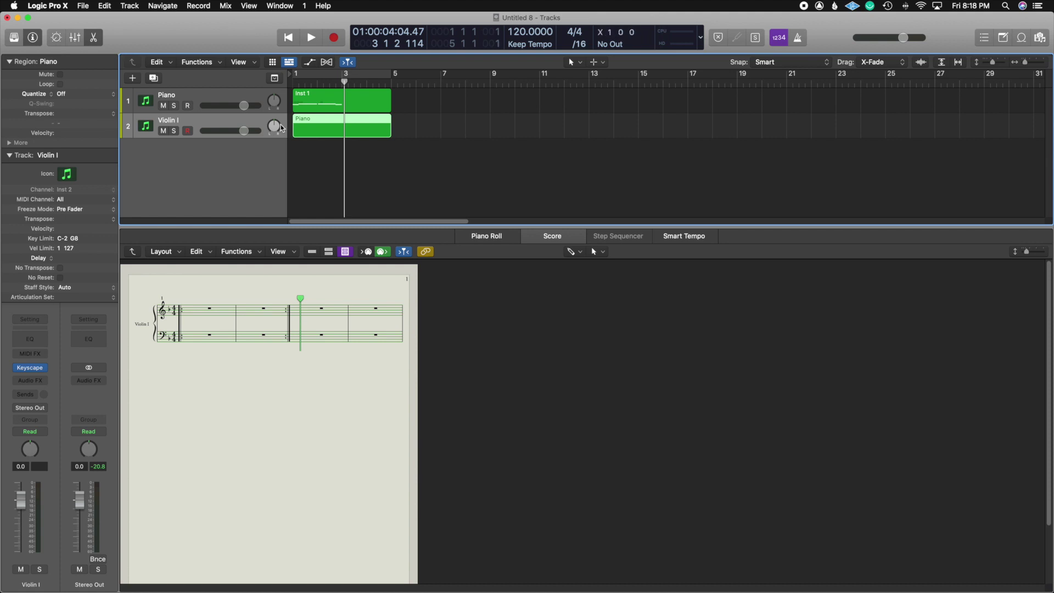
click(305, 156)
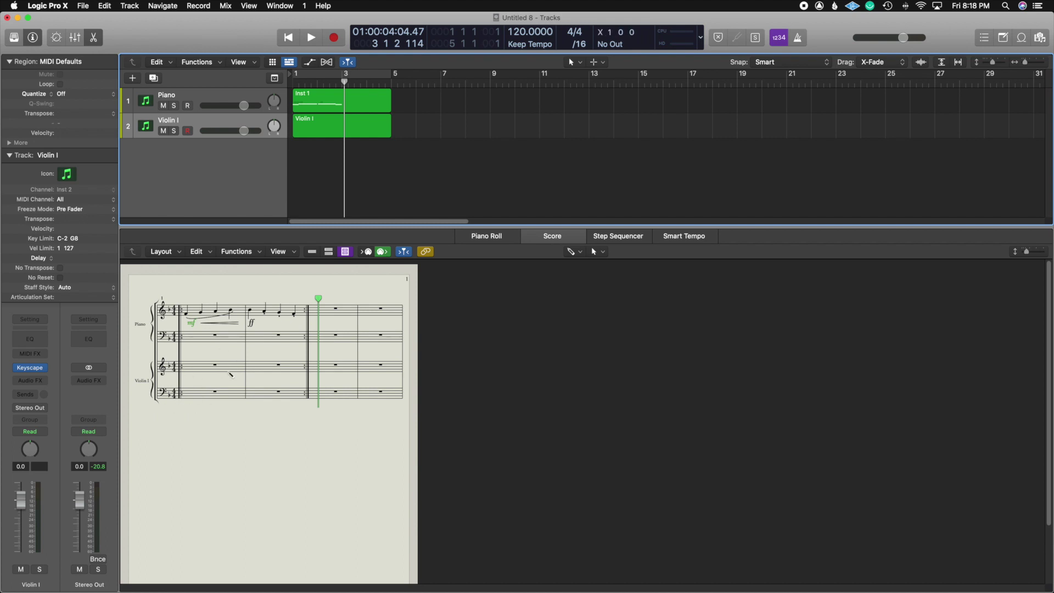
Step: Change the Violin I region's staff style to Treble and return to the combined score of both tracks
right_click(242, 404)
click(556, 340)
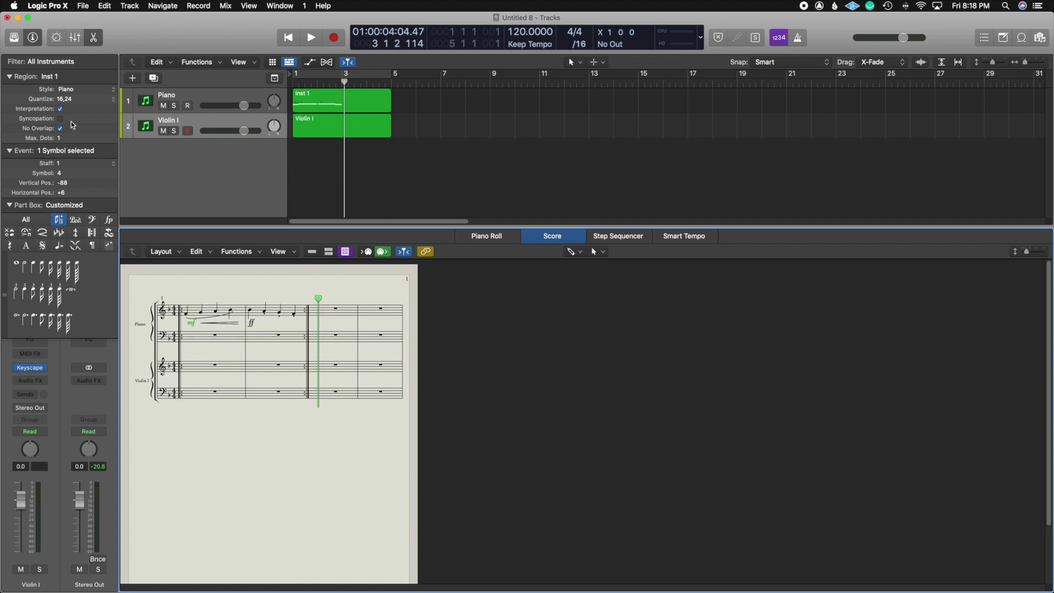
click(73, 90)
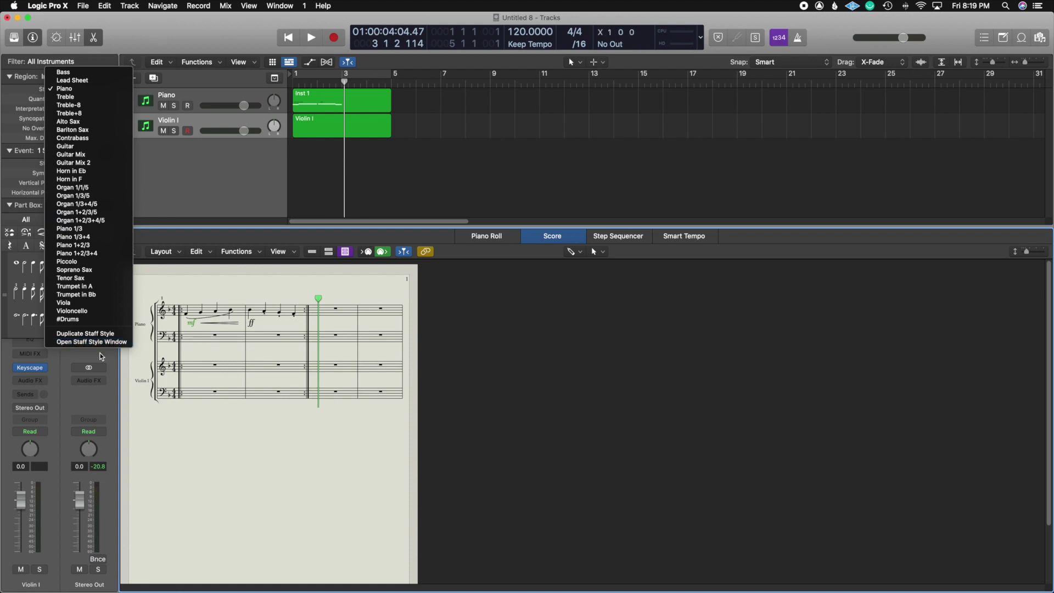
click(63, 99)
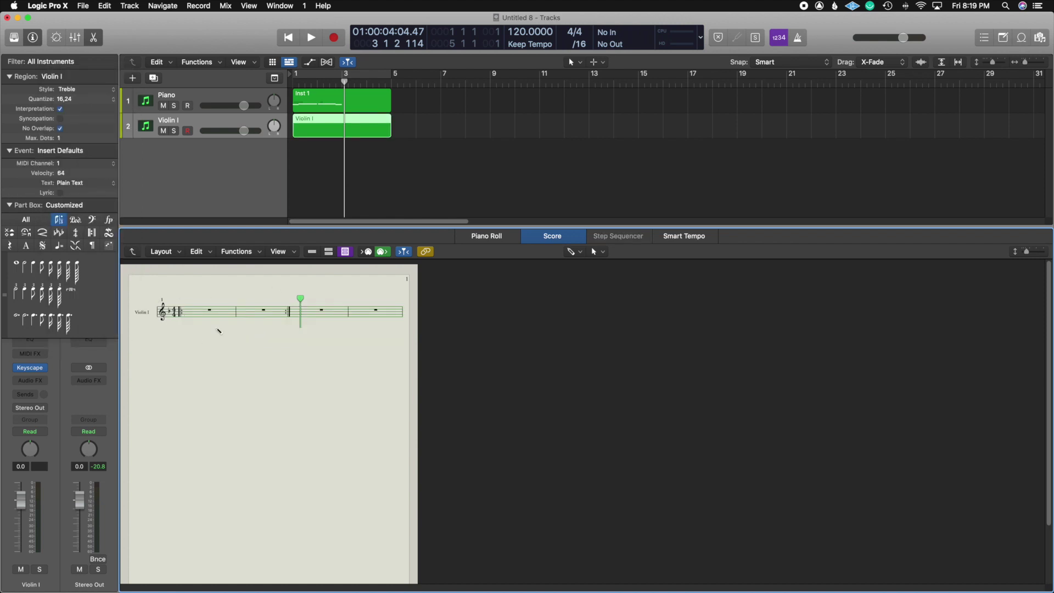
click(375, 165)
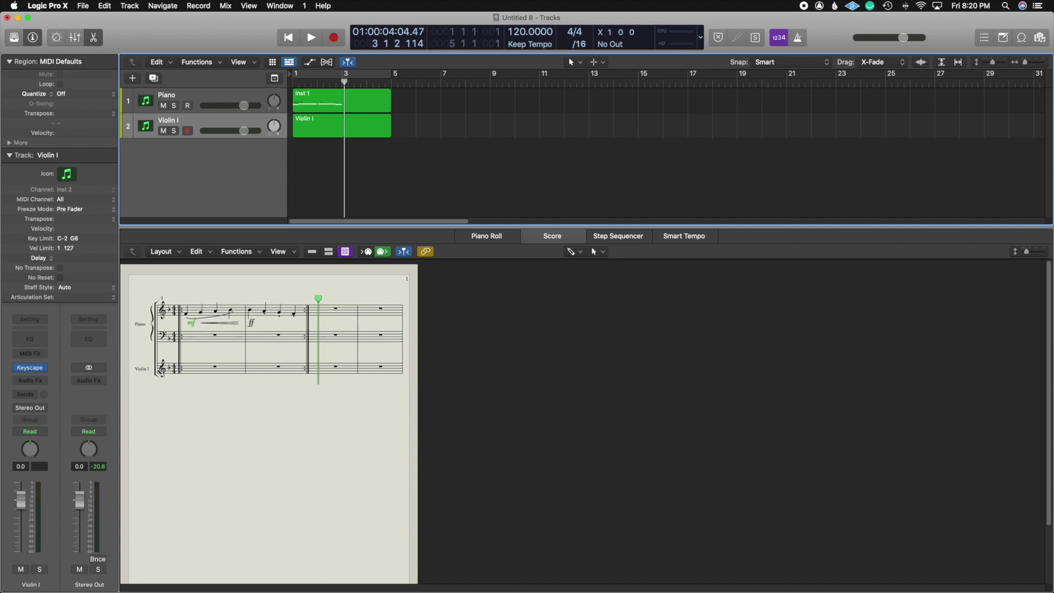
click(343, 449)
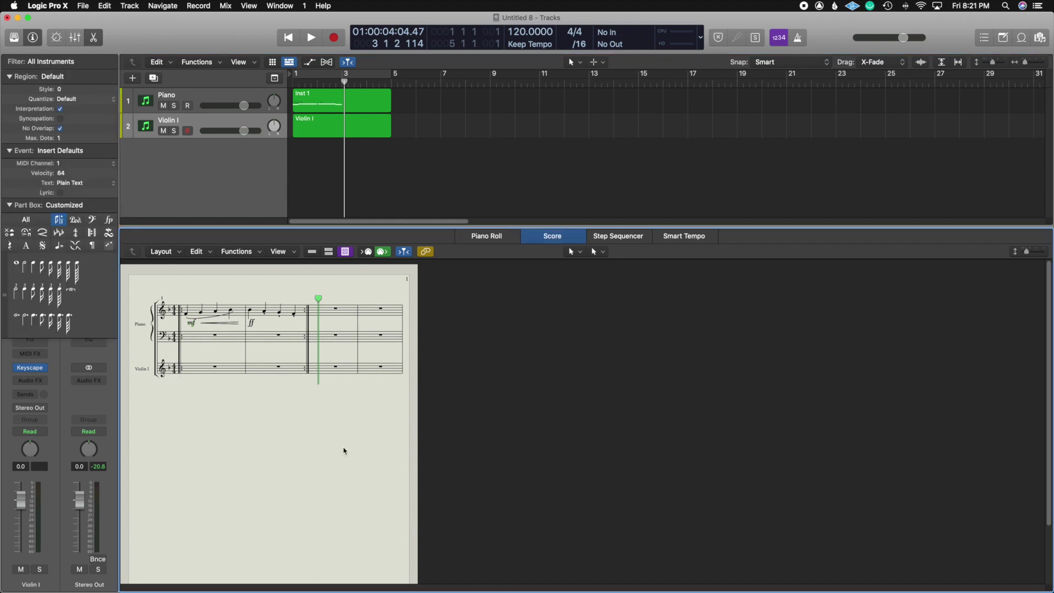